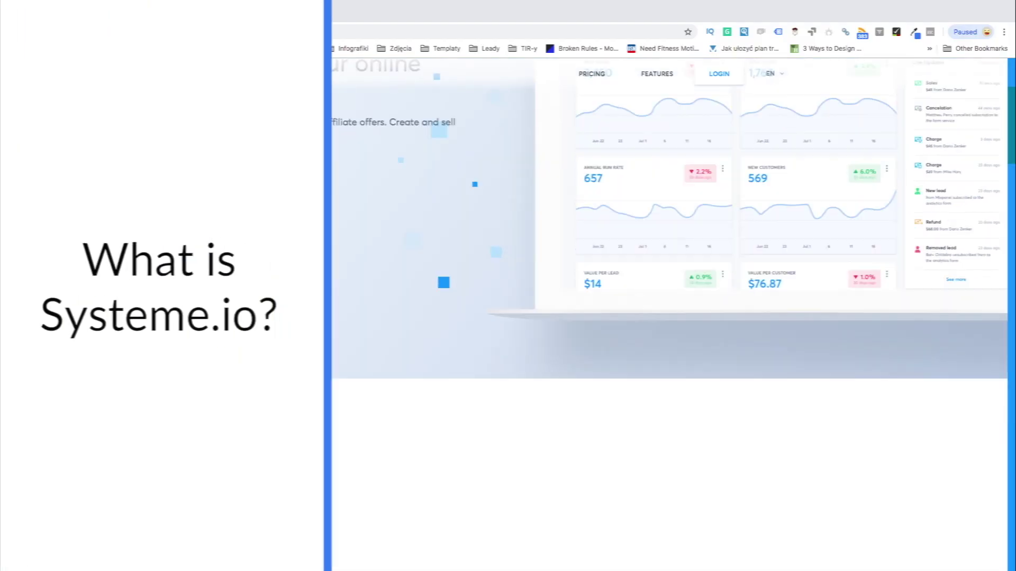
- Scroll through the systeme.io homepage's feature sections
scroll(669, 317, down, 5)
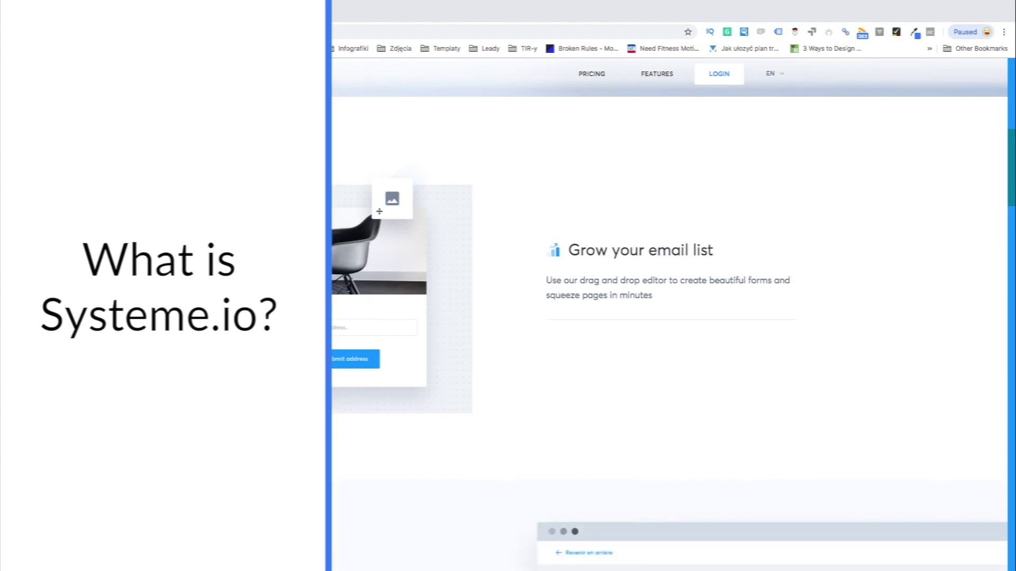
scroll(668, 425, down, 8)
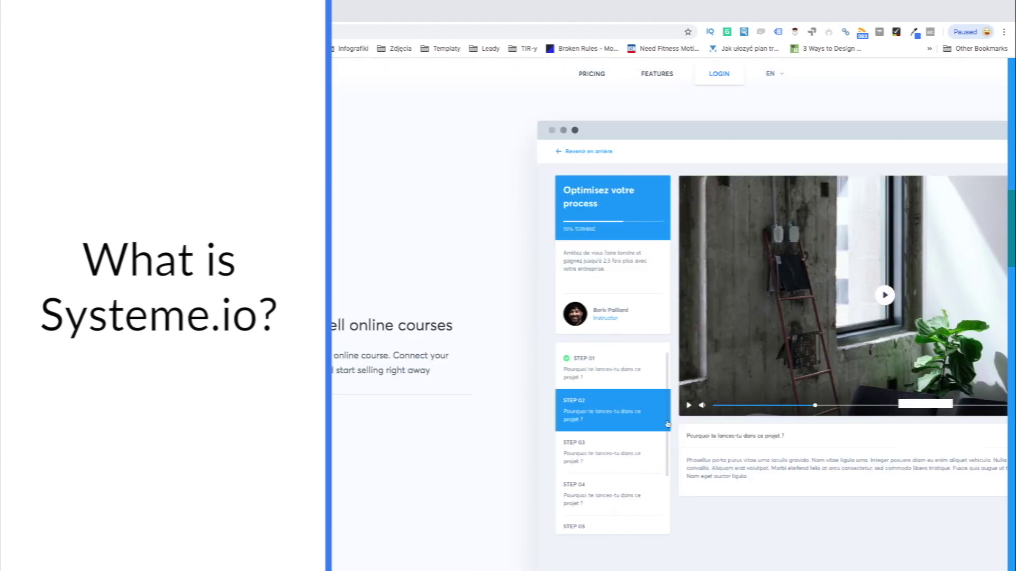
scroll(78, 170, down, 3)
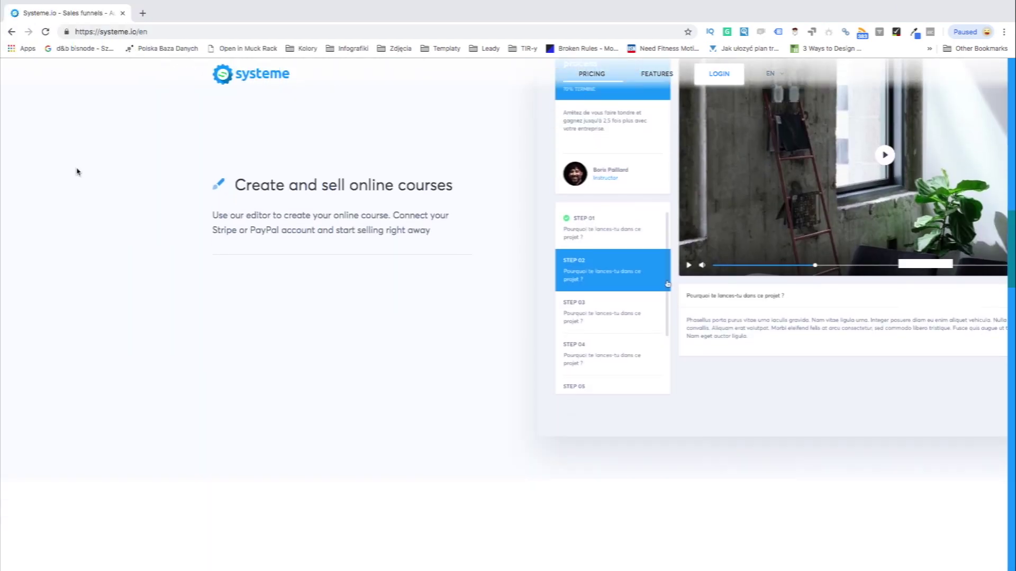
scroll(78, 171, down, 5)
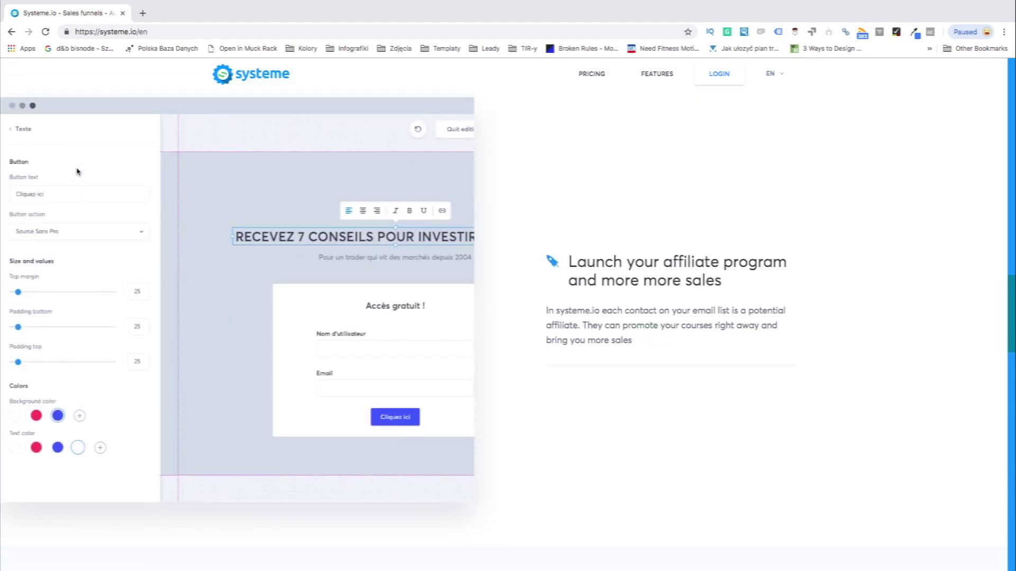
scroll(77, 171, down, 1)
scroll(77, 171, down, 5)
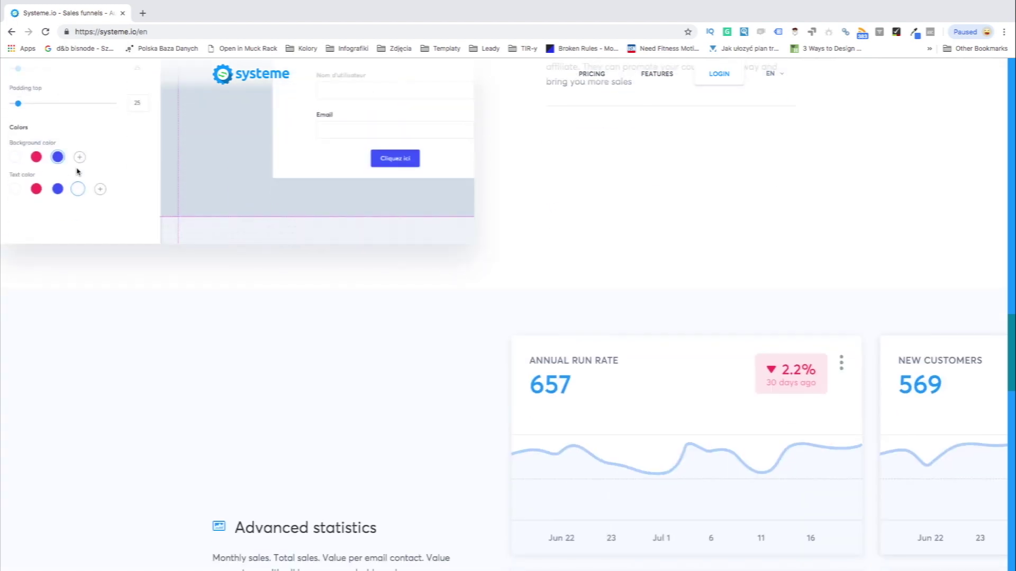
scroll(77, 171, down, 2)
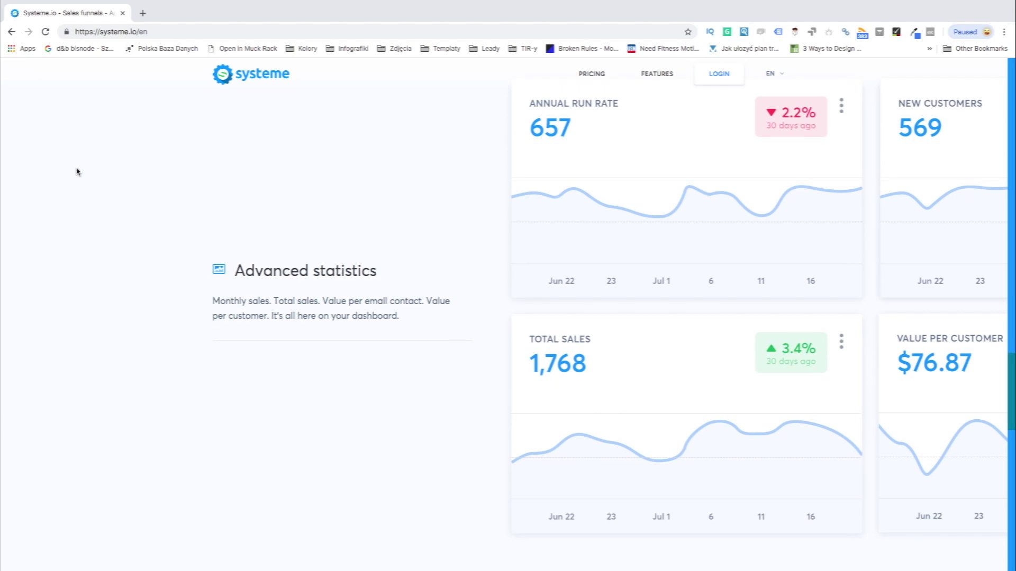
scroll(78, 171, down, 10)
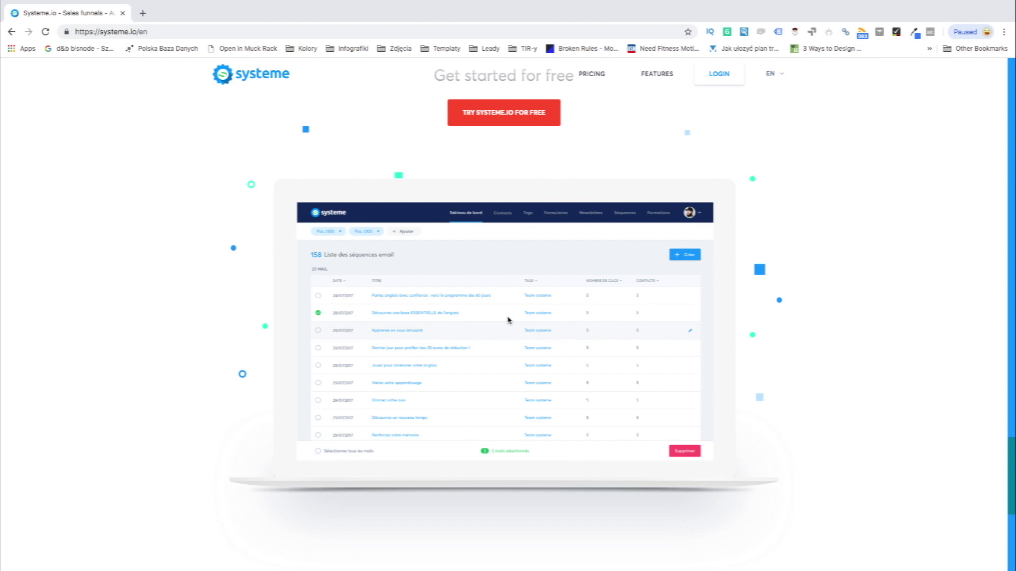
- Open the pricing page listing Startup $27, Webinars $47 and Enterprise $97 plans
scroll(508, 320, down, 5)
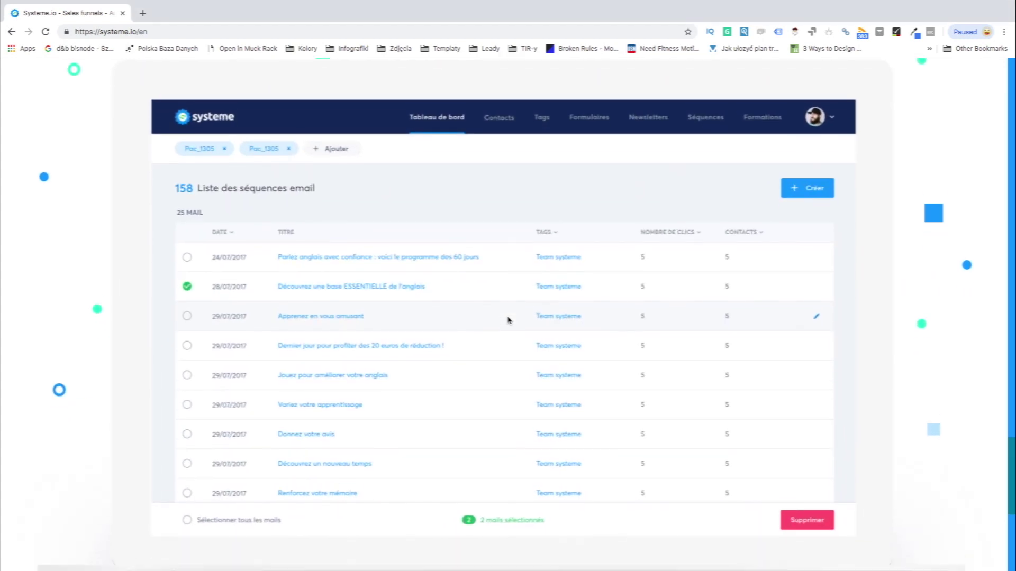
scroll(508, 320, down, 2)
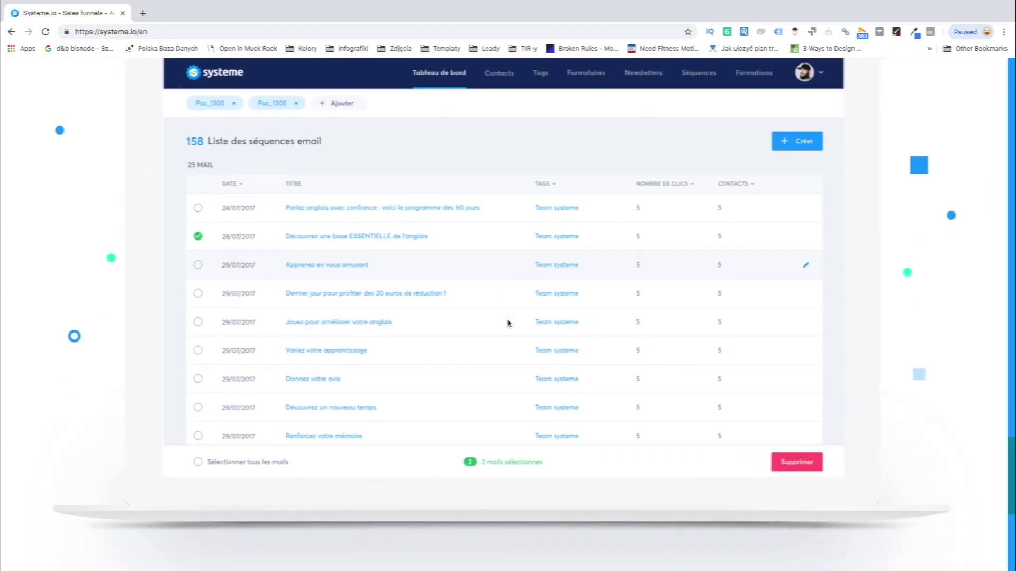
scroll(508, 323, down, 6)
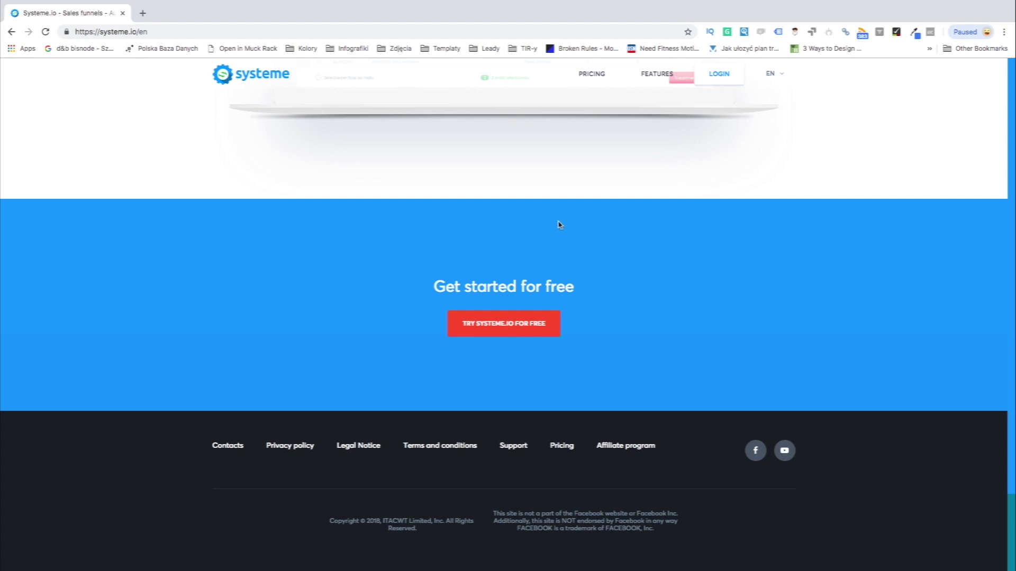
click(592, 74)
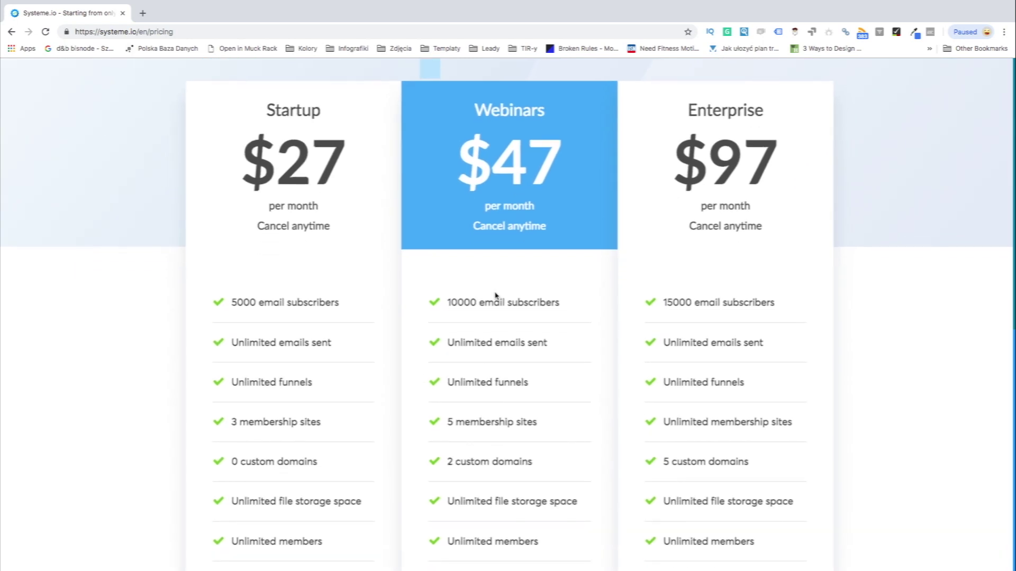
scroll(495, 295, down, 3)
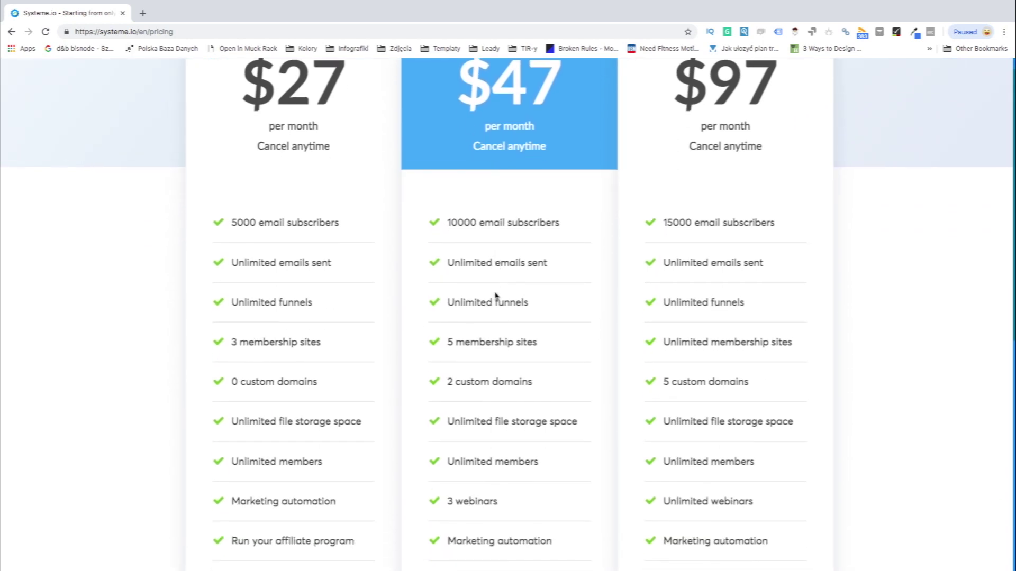
scroll(495, 292, down, 4)
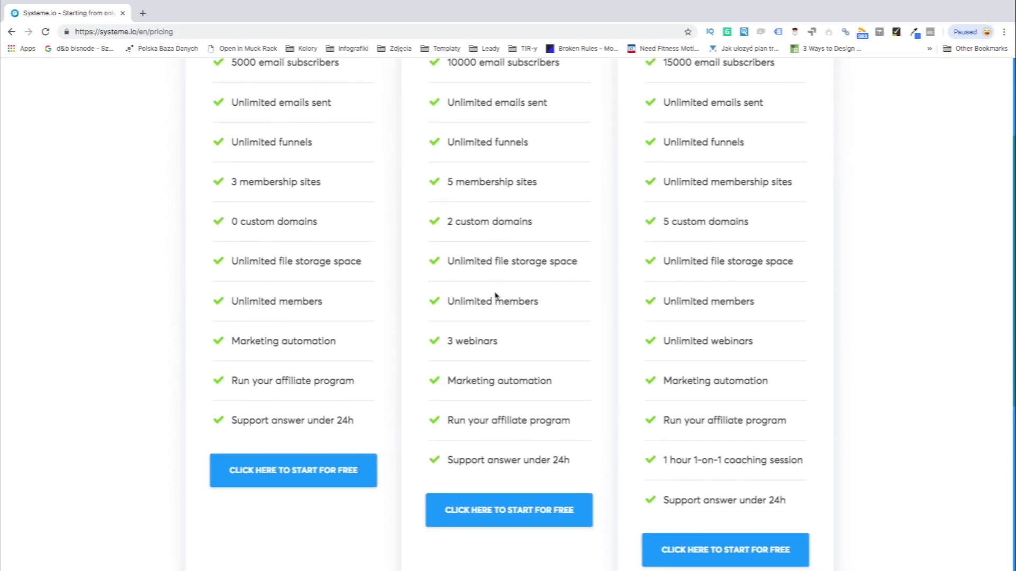
scroll(496, 295, down, 4)
scroll(495, 295, up, 5)
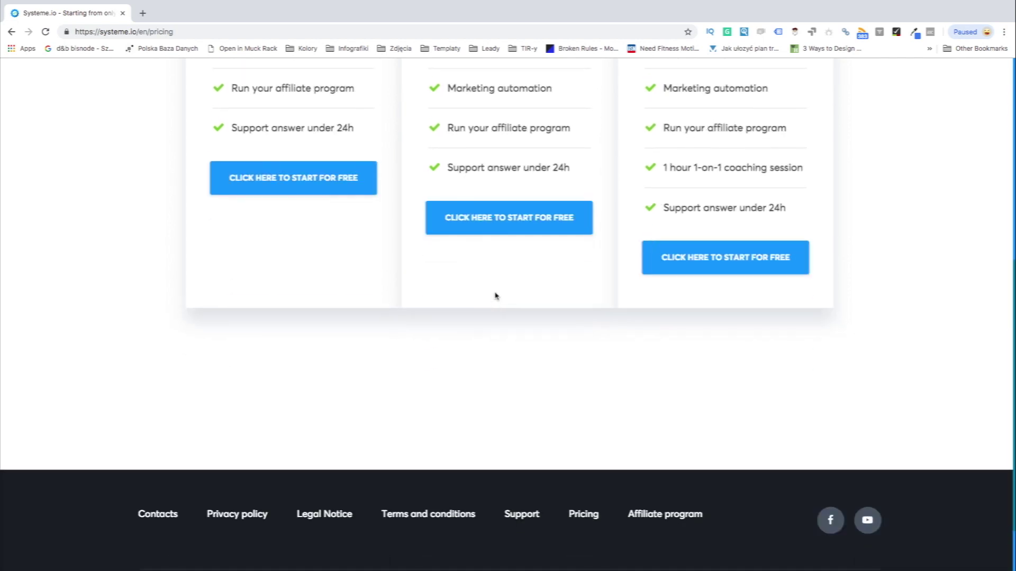
scroll(497, 295, up, 5)
key(ctrl+minus)
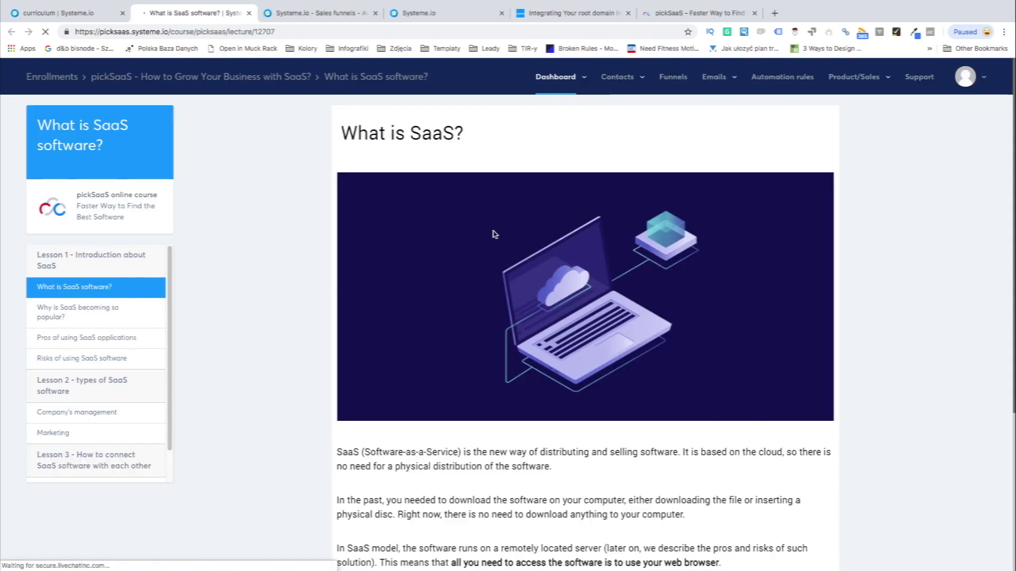
- View the 'Why is SaaS becoming so popular?', 'Pros of using SaaS applications' and 'Risks of using SaaS software' lectures
scroll(529, 228, down, 1)
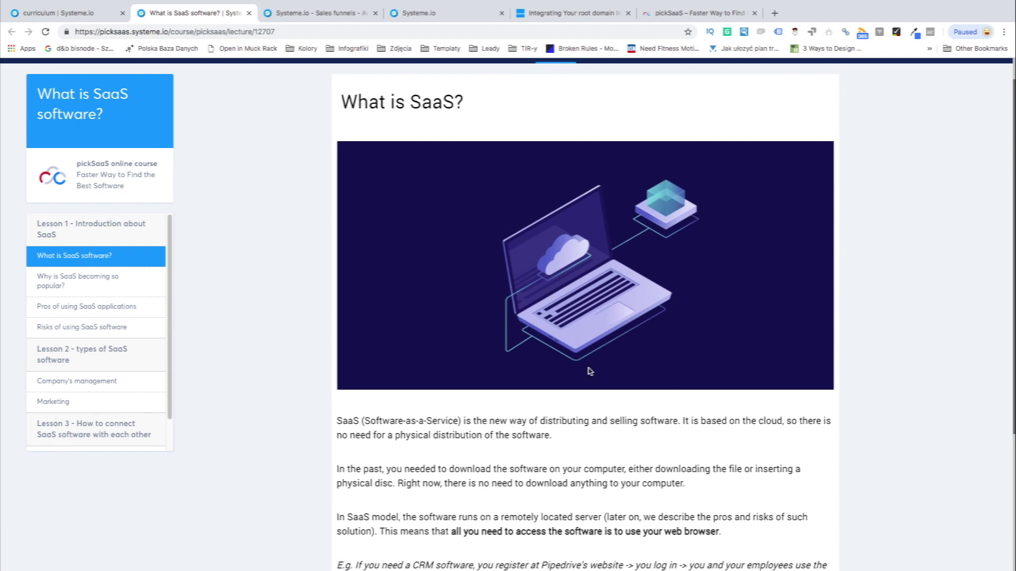
scroll(590, 371, down, 3)
scroll(590, 371, up, 4)
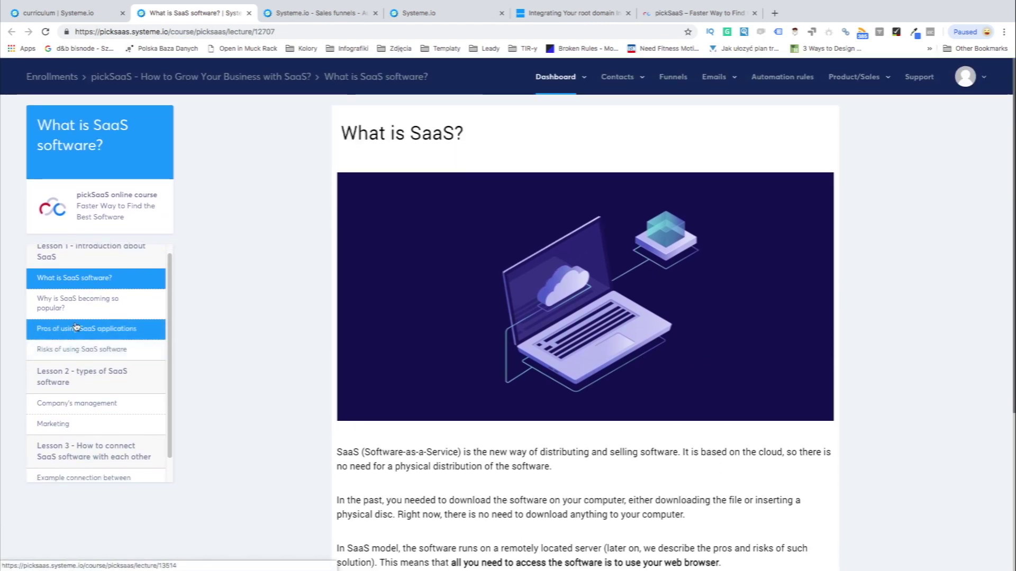
click(76, 303)
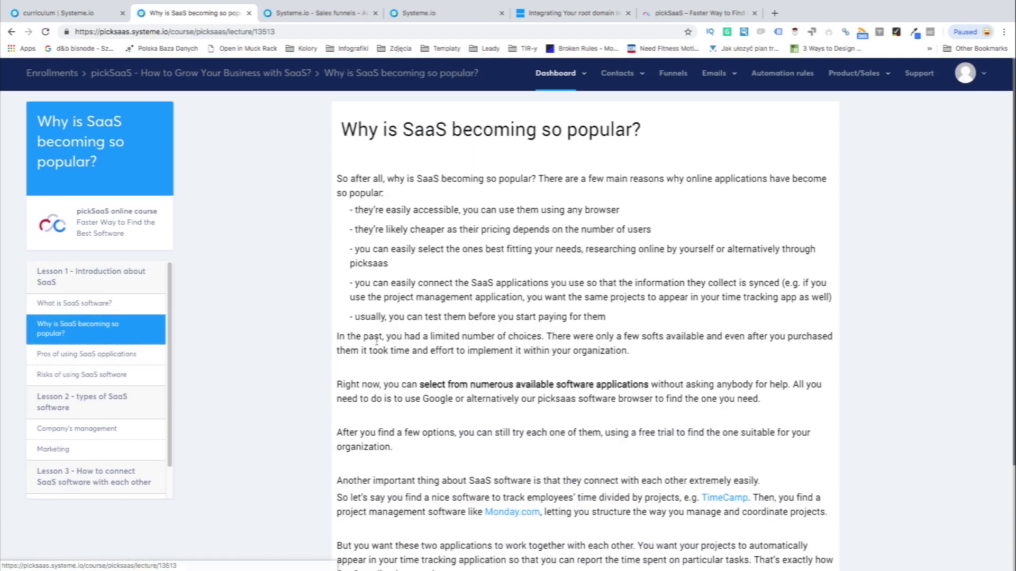
click(80, 336)
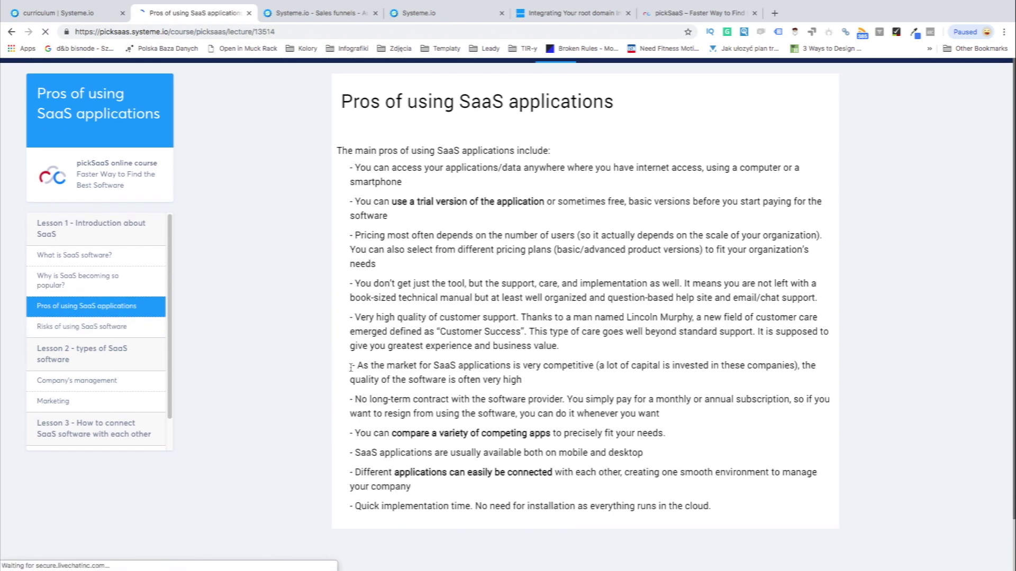
click(132, 359)
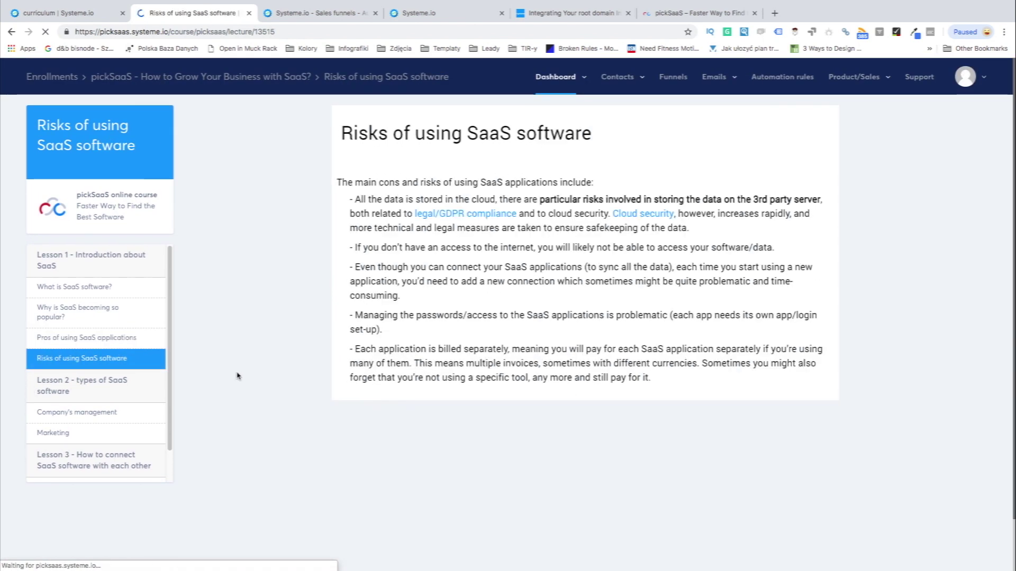
- View the Company's management, Marketing and connecting-SaaS-solutions lectures, then return to the enrolled course
click(90, 412)
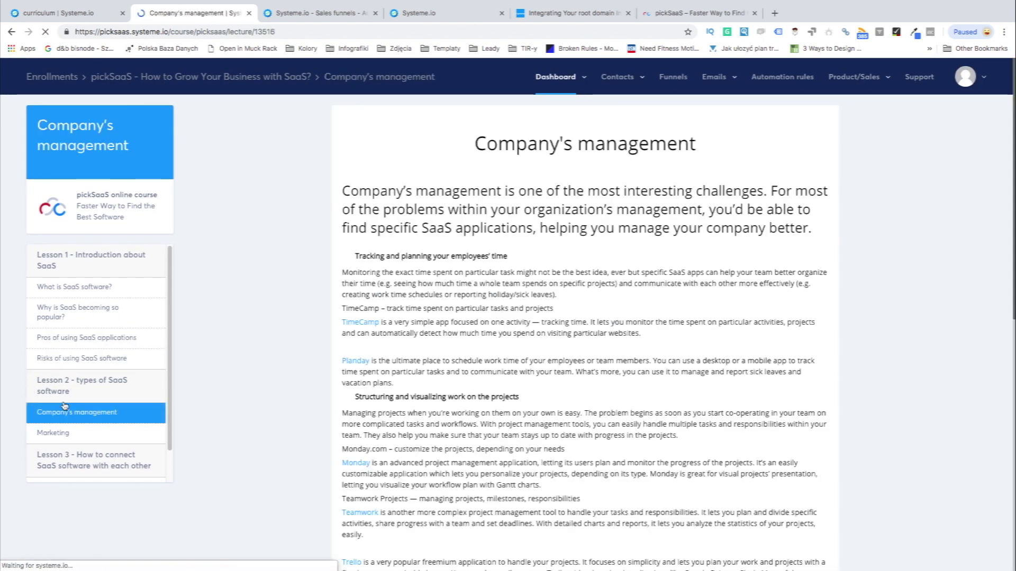
click(95, 412)
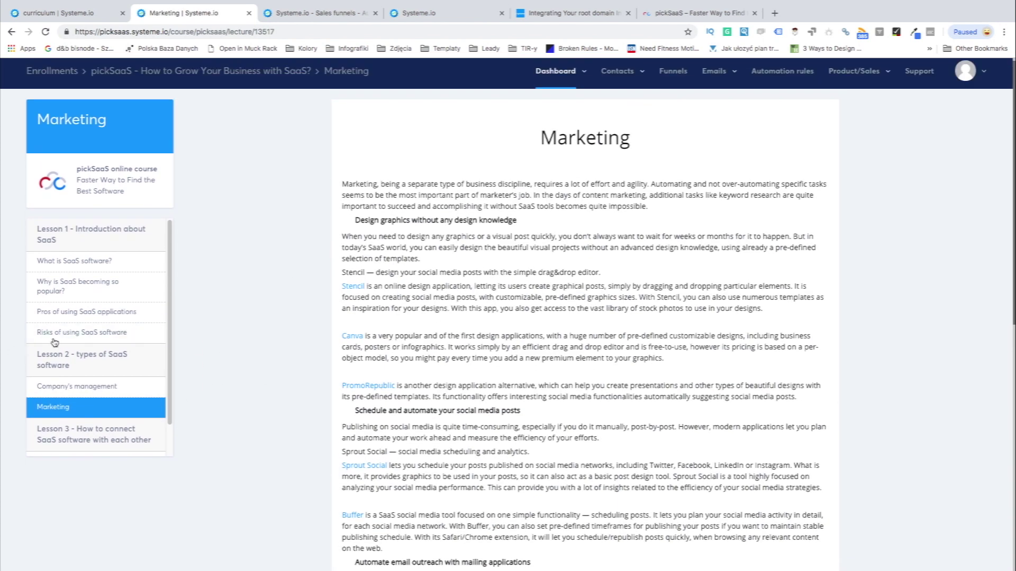
scroll(72, 368, down, 1)
click(74, 436)
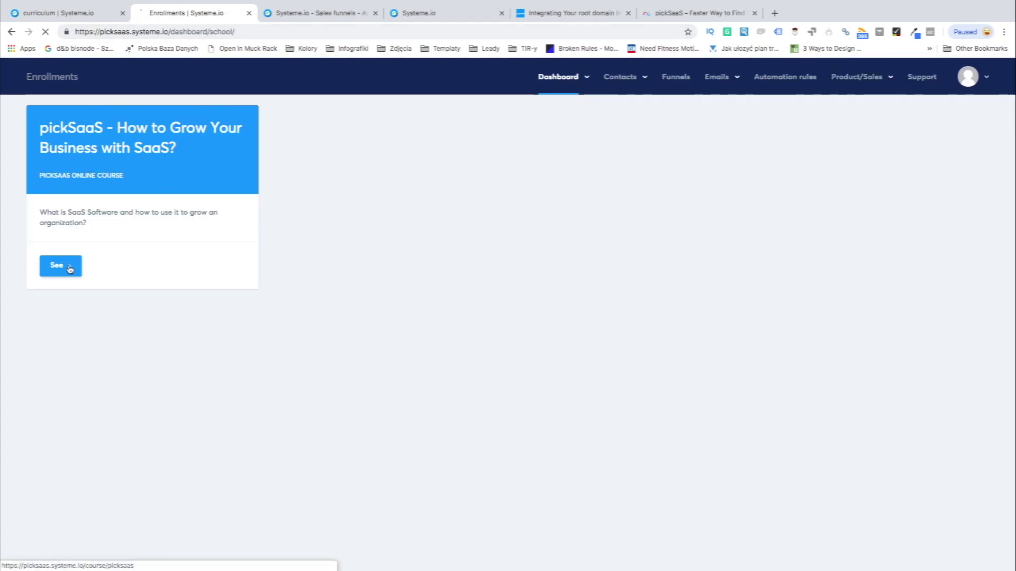
click(69, 269)
- Look at the contacts list and the course bundles list from the top navigation
mouse_move(564, 80)
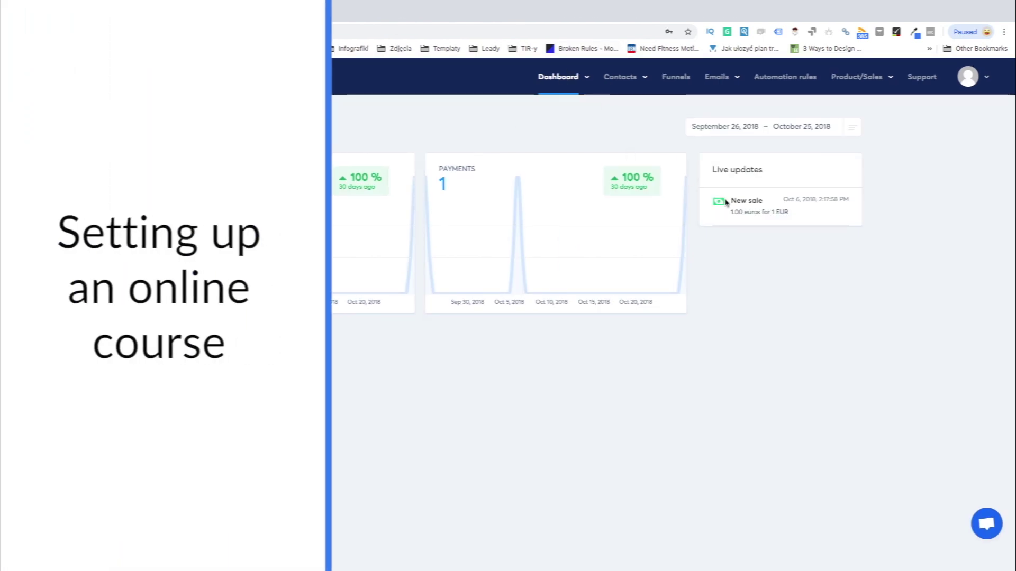
mouse_move(620, 79)
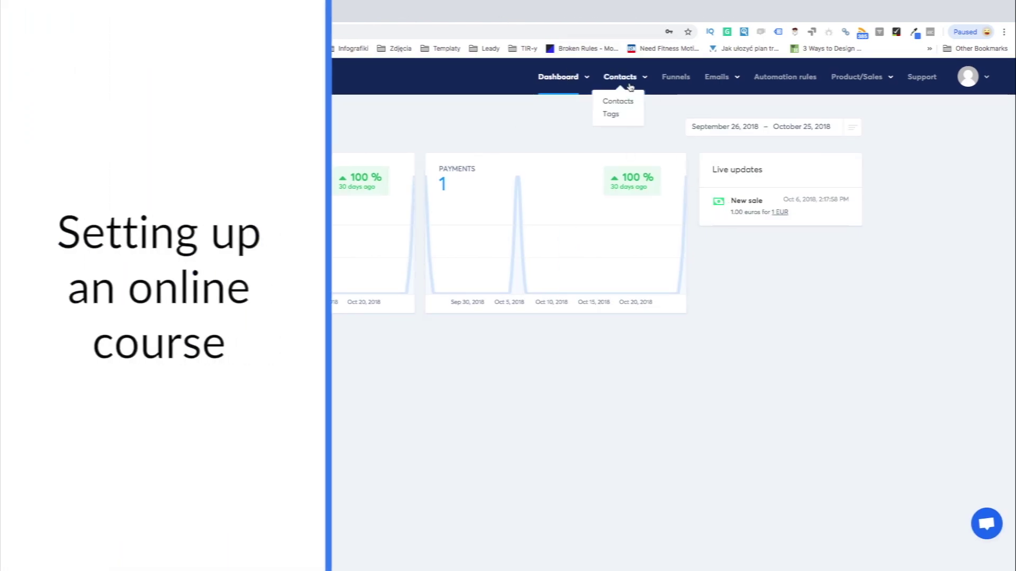
click(604, 100)
mouse_move(712, 81)
mouse_move(857, 79)
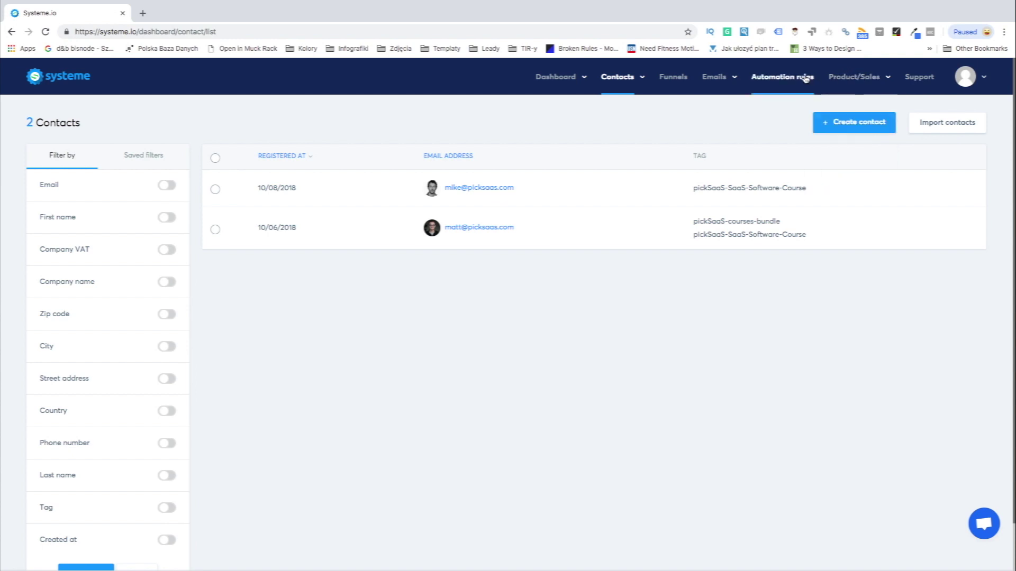
click(848, 152)
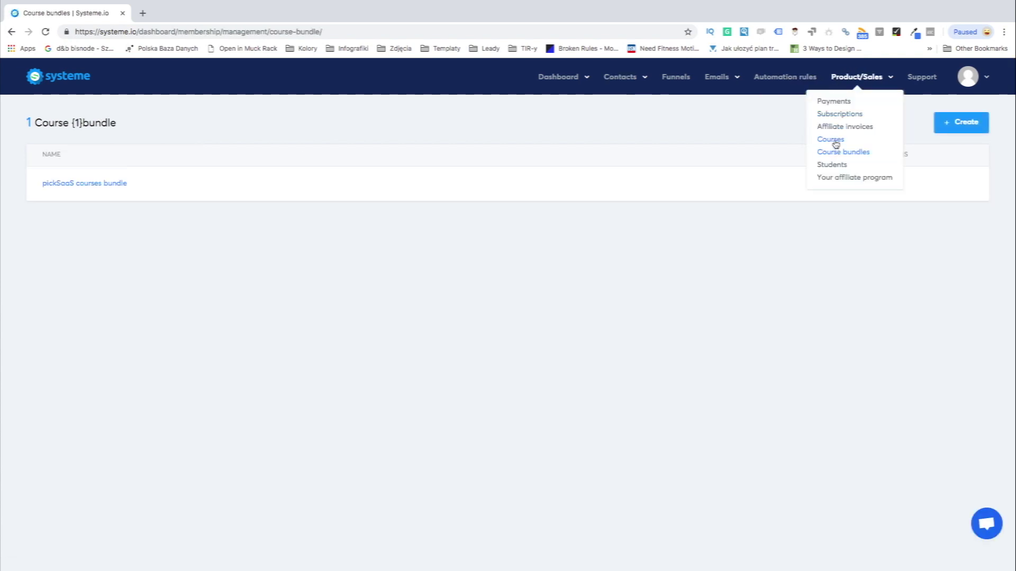
- Return to the dashboard and open Courses under Product/Sales, showing the pickSaaS course
click(56, 78)
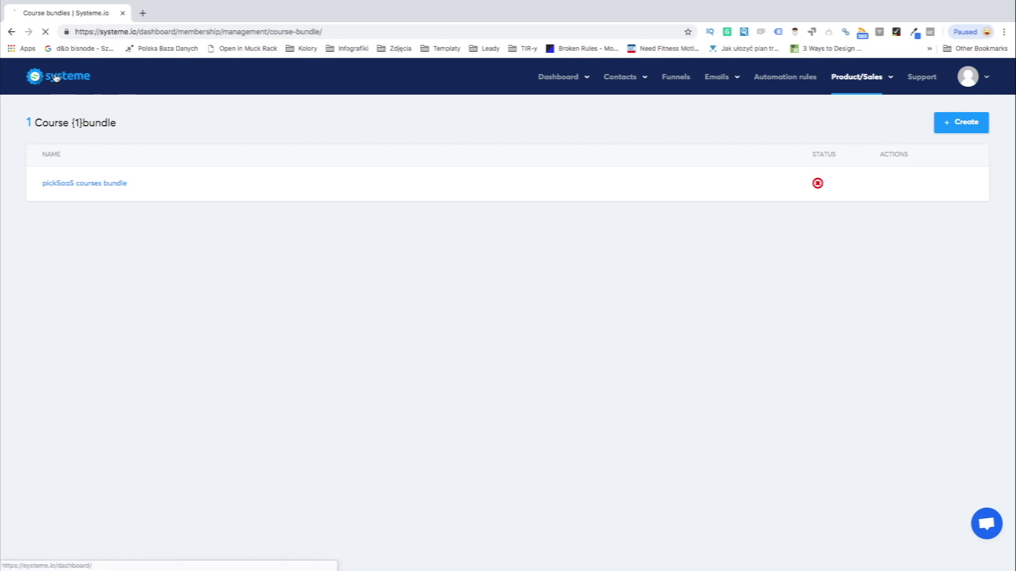
mouse_move(858, 84)
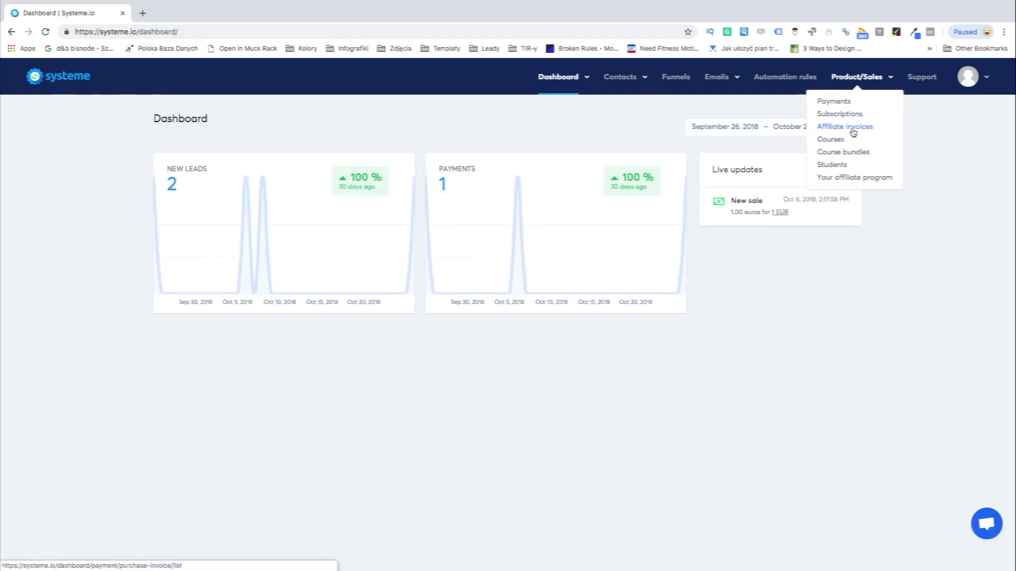
scroll(853, 132, up, 5)
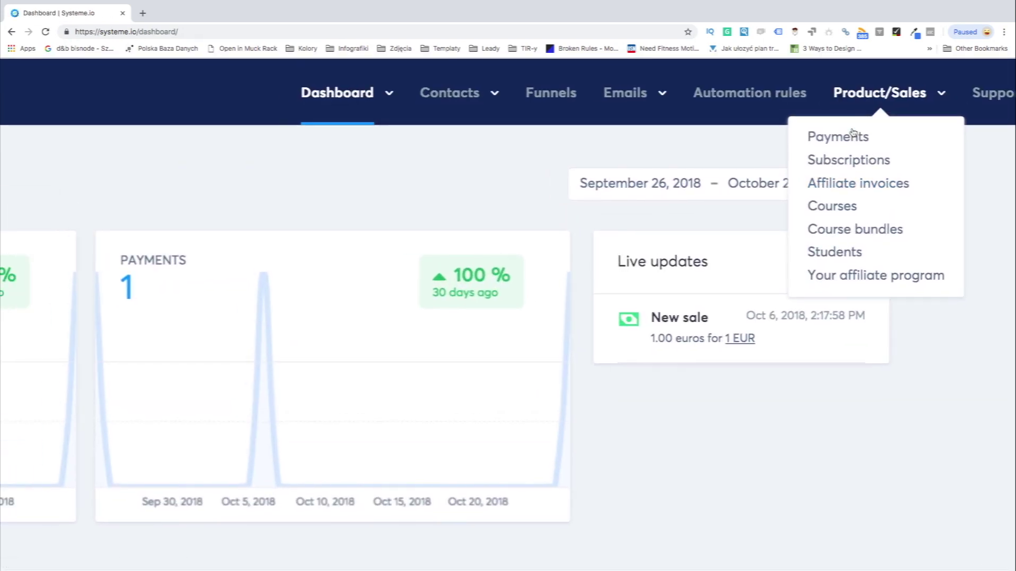
mouse_move(458, 93)
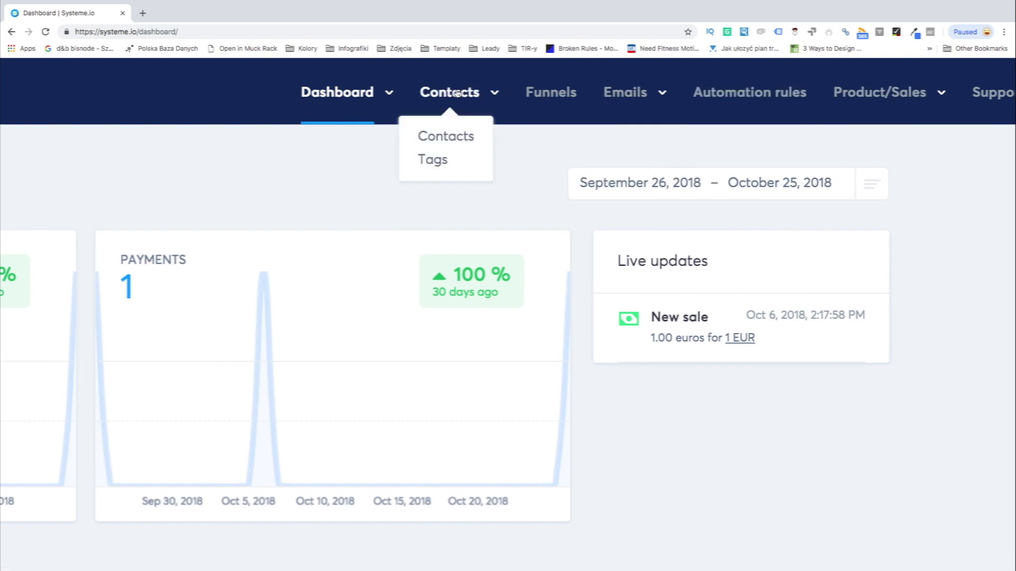
mouse_move(349, 102)
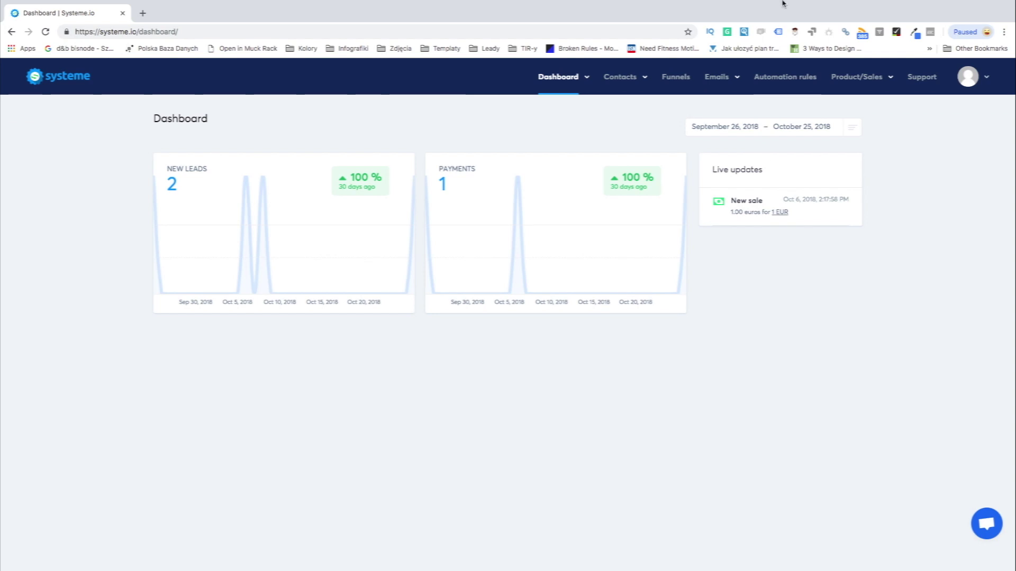
mouse_move(858, 80)
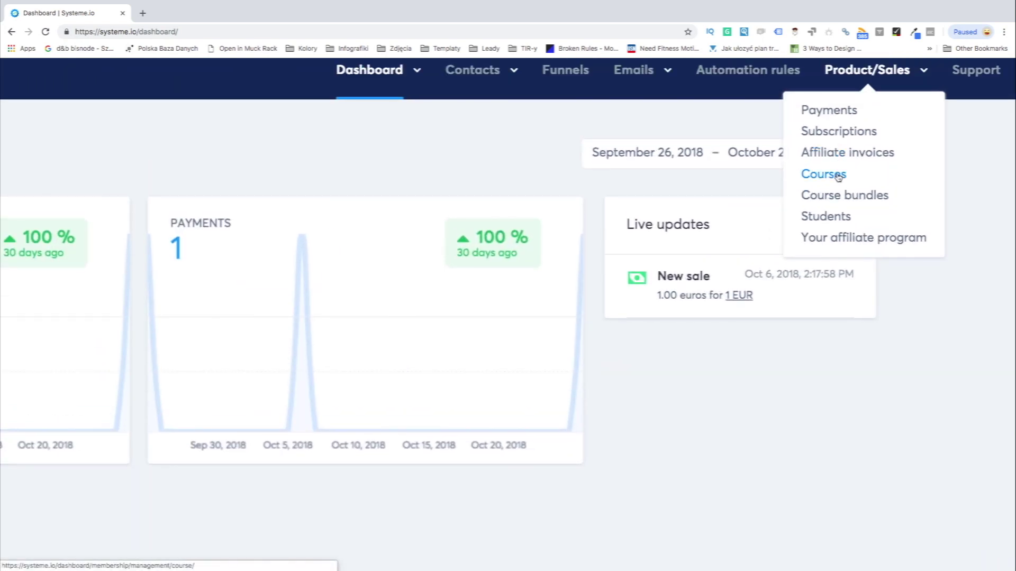
click(838, 176)
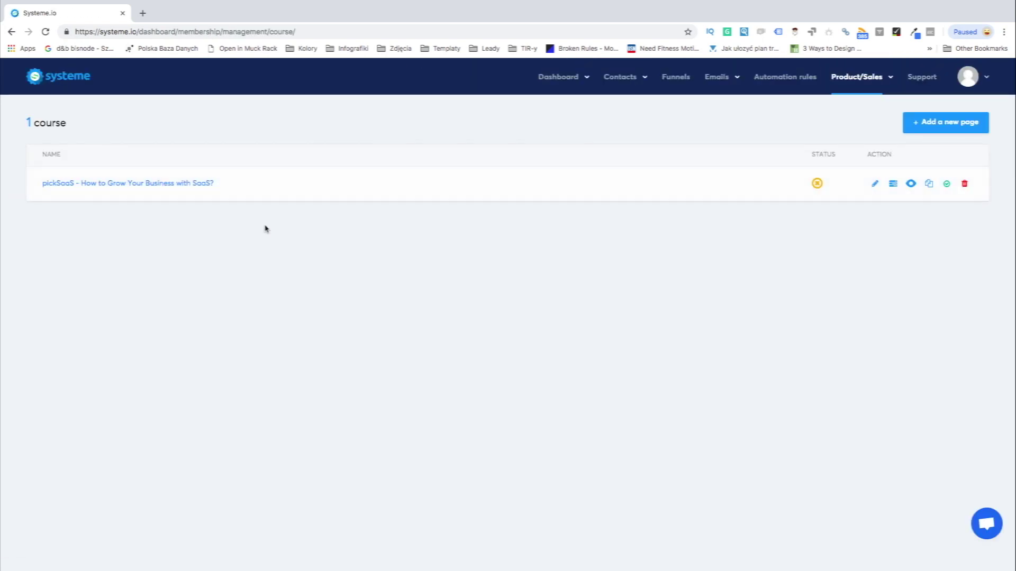
- Open the pickSaaS course curriculum and scroll through its lessons and lectures
click(204, 189)
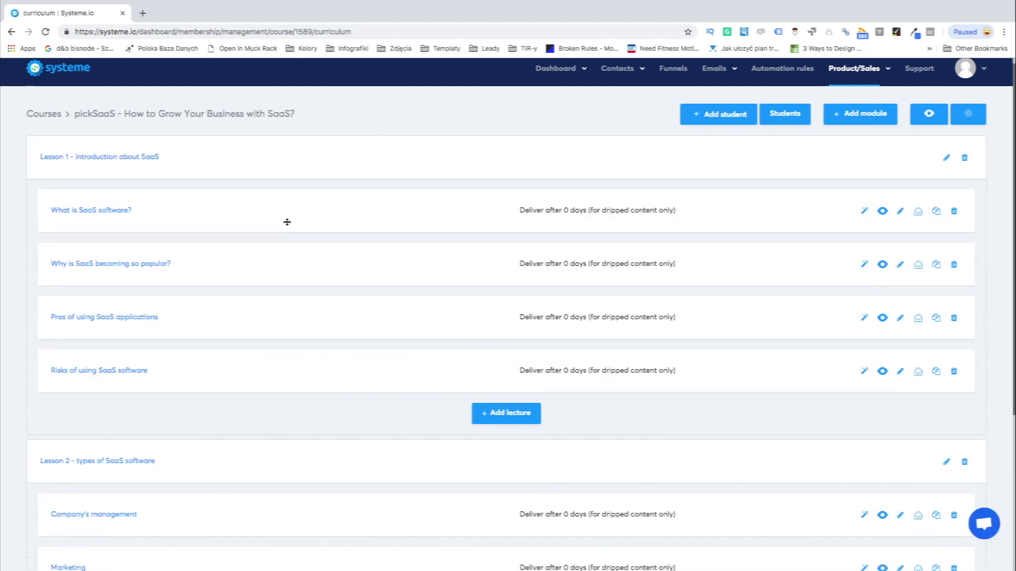
scroll(287, 222, down, 2)
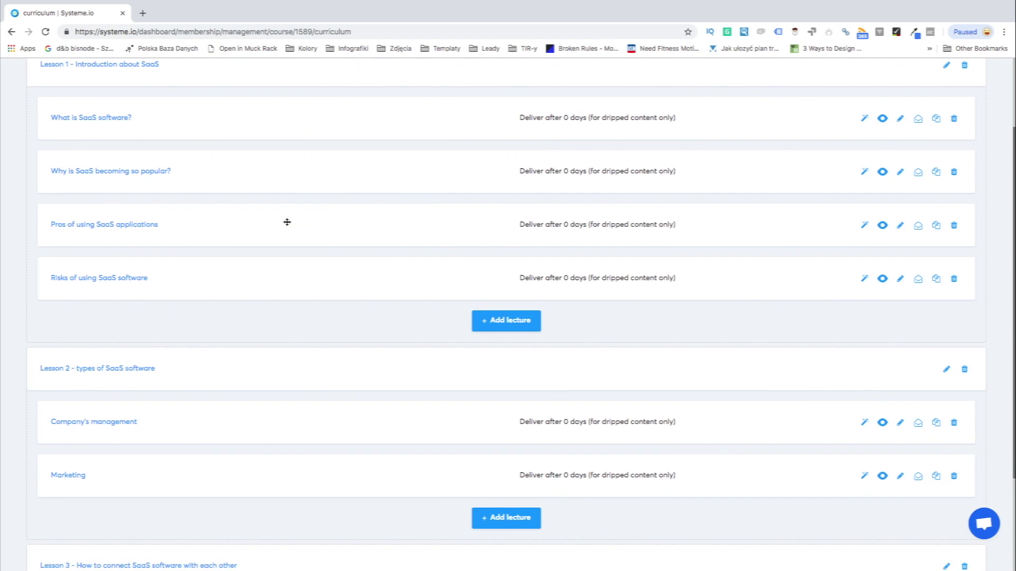
scroll(286, 221, down, 2)
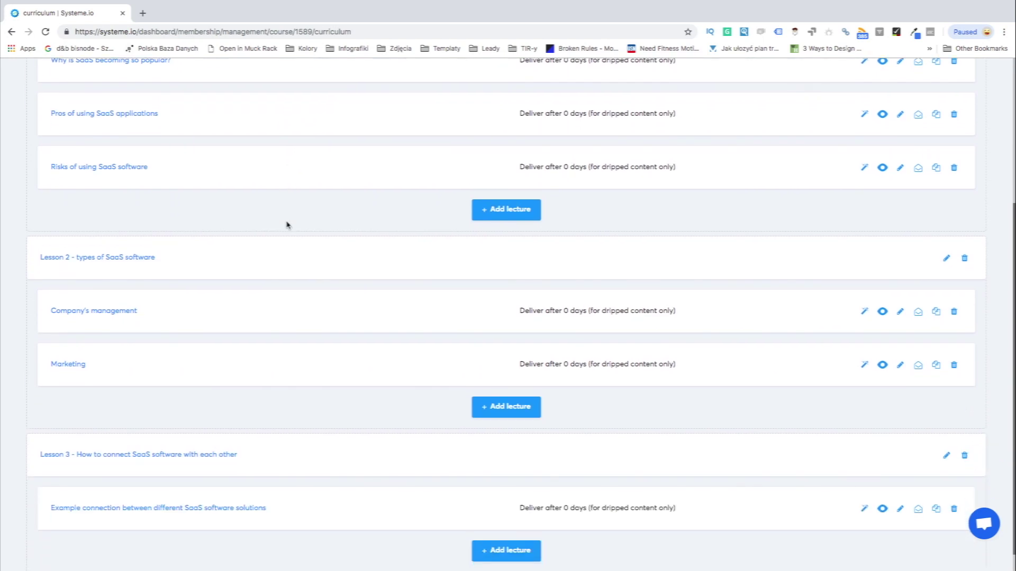
scroll(286, 226, up, 4)
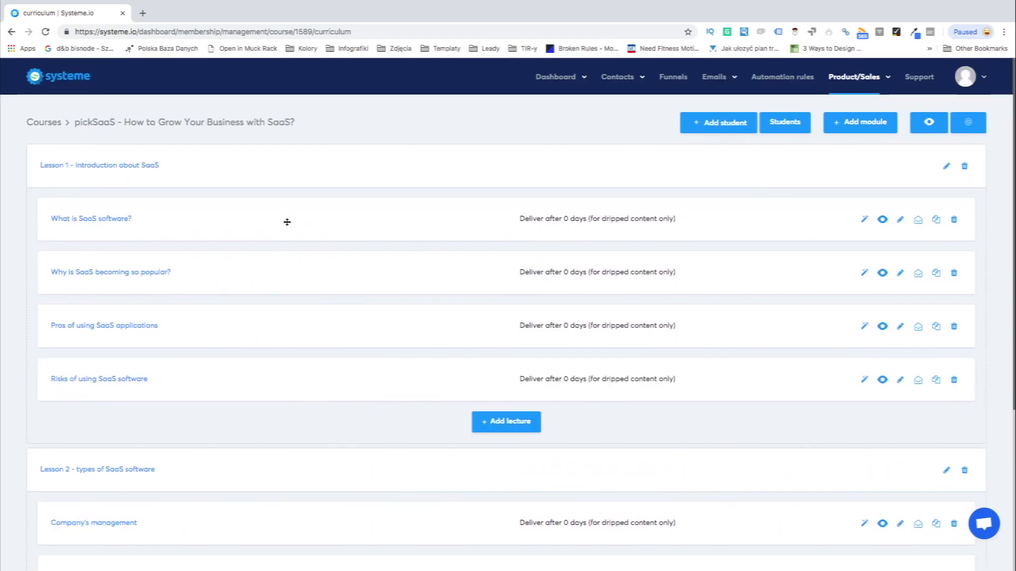
scroll(341, 324, up, 5)
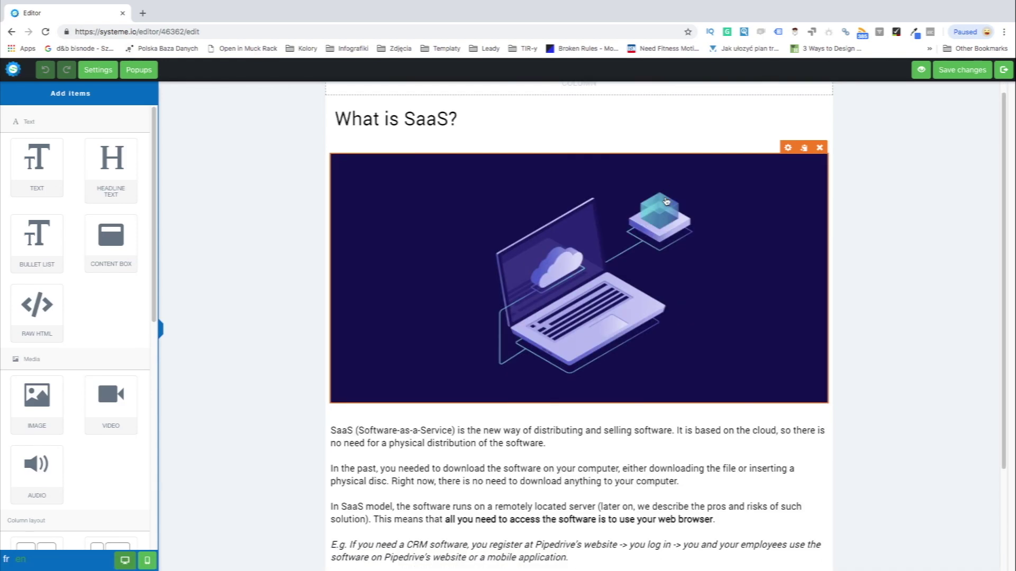
scroll(666, 201, down, 3)
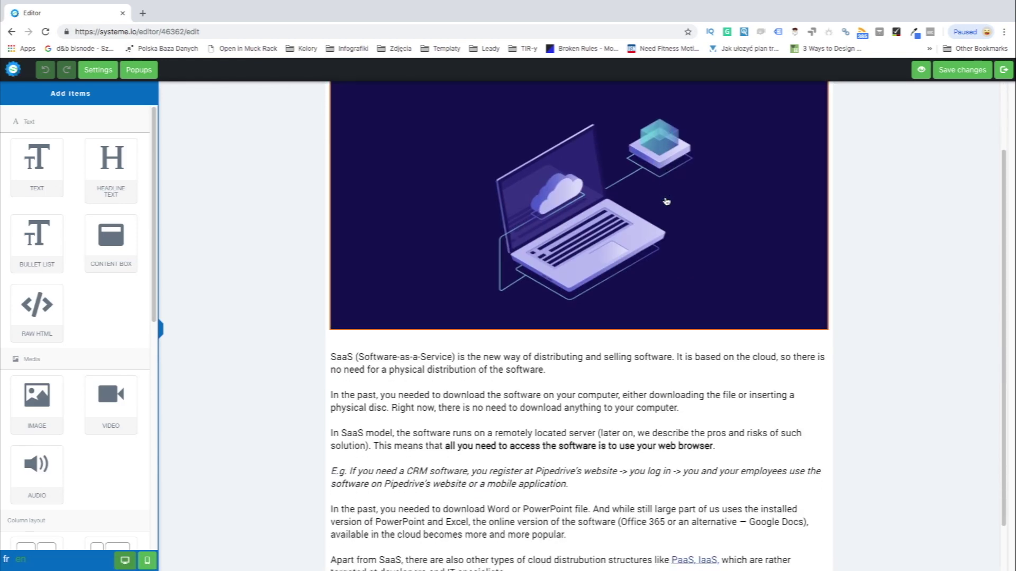
- Add a 'What is SaaS?' text heading above the SaaS paragraph at font size 56
drag(49, 182, 433, 354)
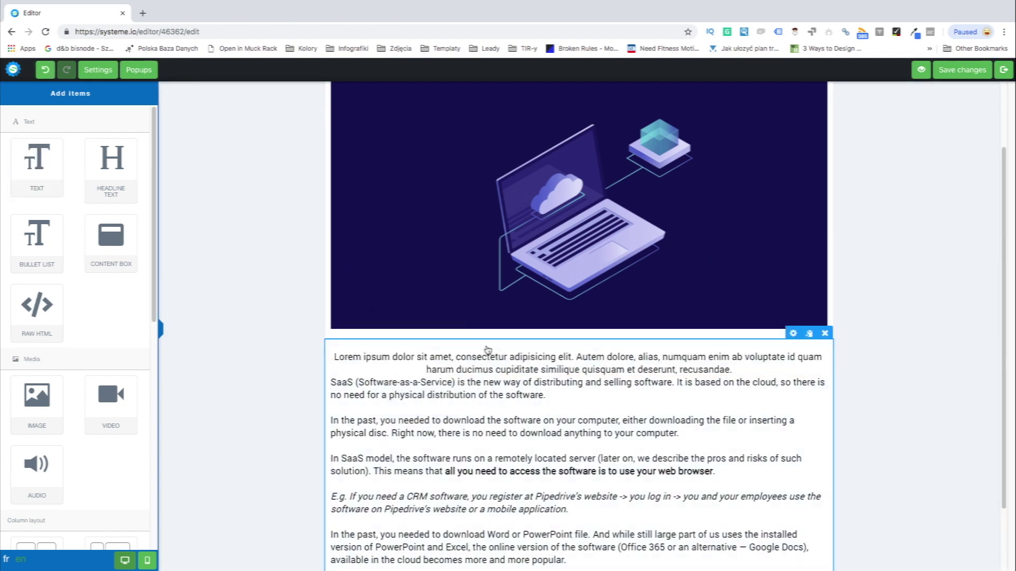
click(486, 353)
text(Wh)
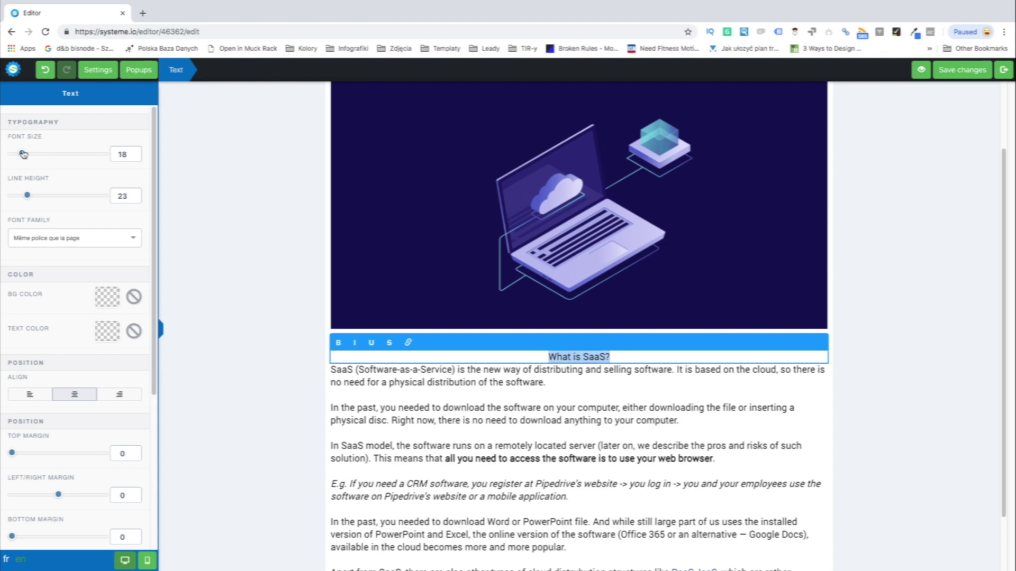
drag(24, 154, 60, 153)
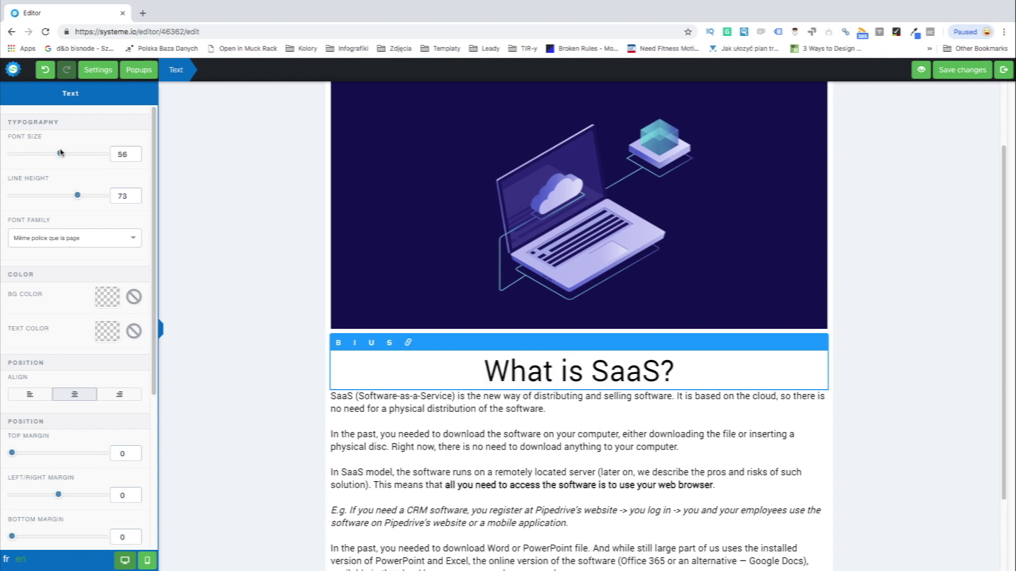
click(225, 300)
- Add an image block and choose a cloud photo from the image library
scroll(106, 306, down, 1)
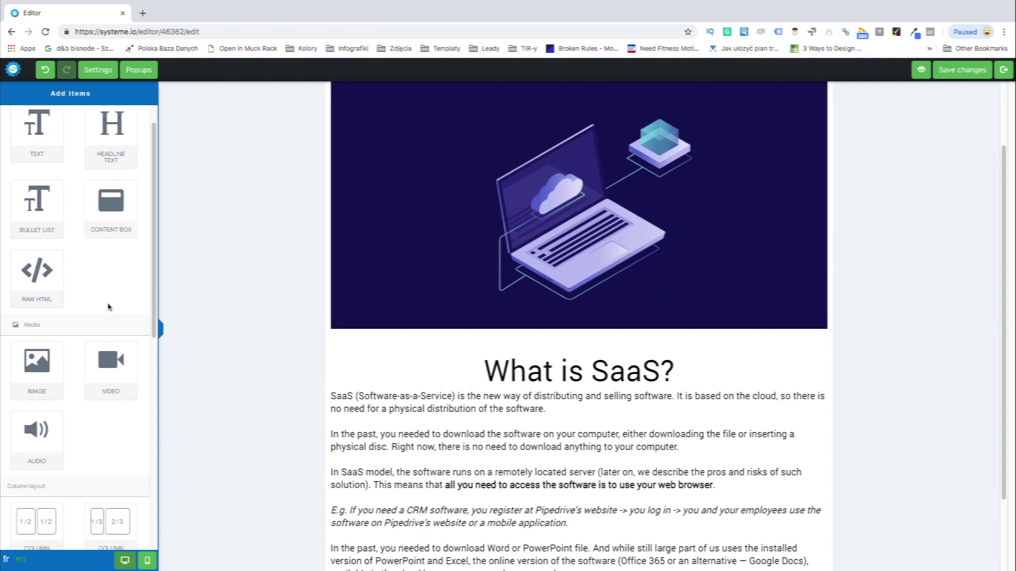
drag(37, 365, 582, 336)
scroll(572, 356, down, 2)
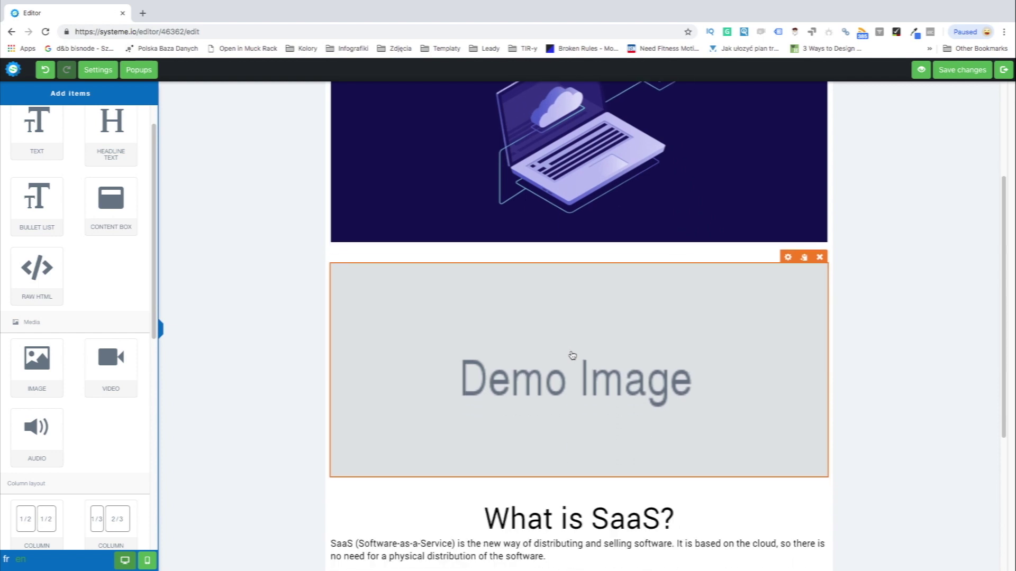
click(572, 355)
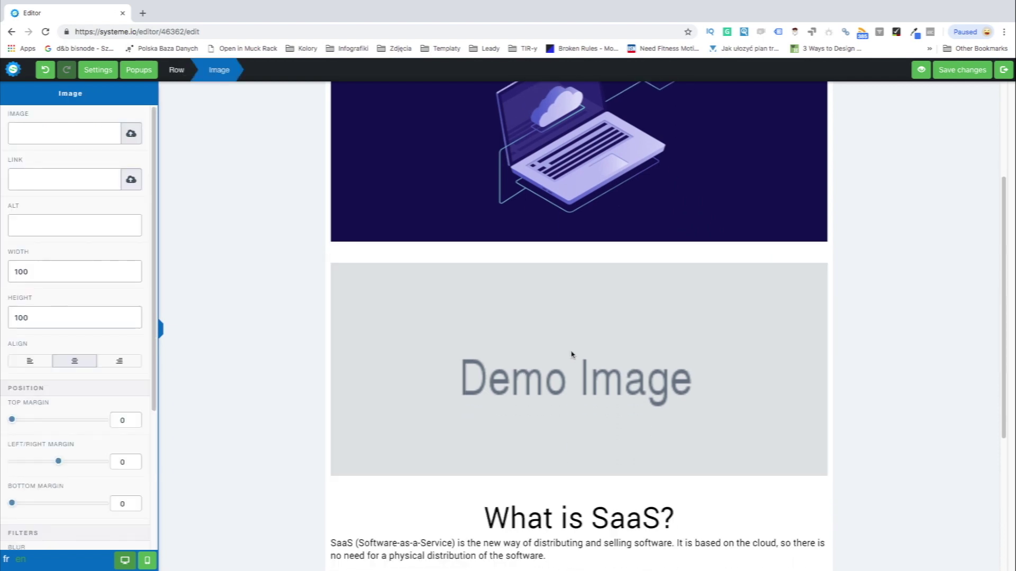
click(129, 136)
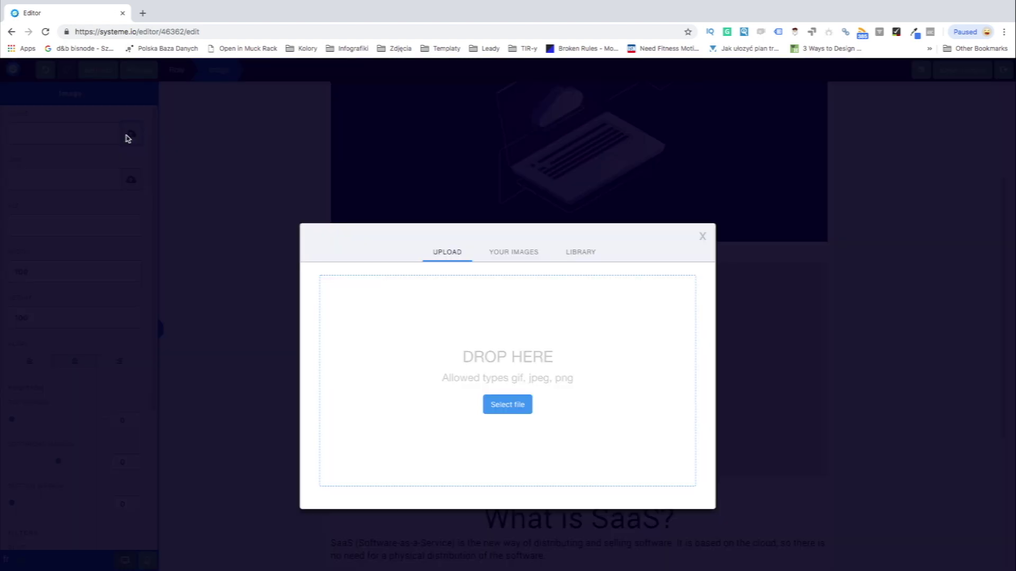
click(523, 254)
click(578, 233)
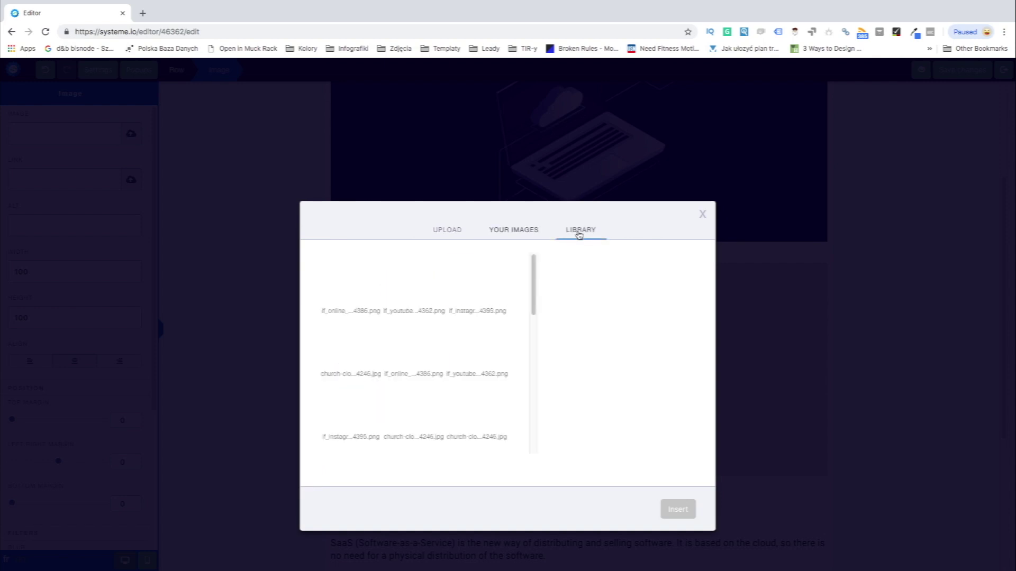
scroll(422, 324, down, 1)
click(420, 338)
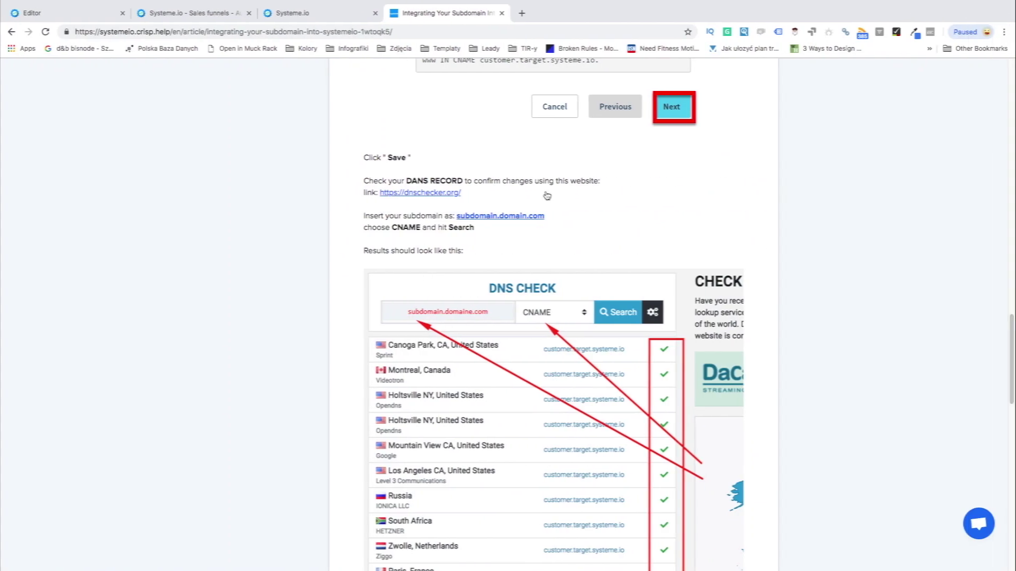
- Scroll through the subdomain integration help article's DNS instructions
scroll(602, 173, up, 15)
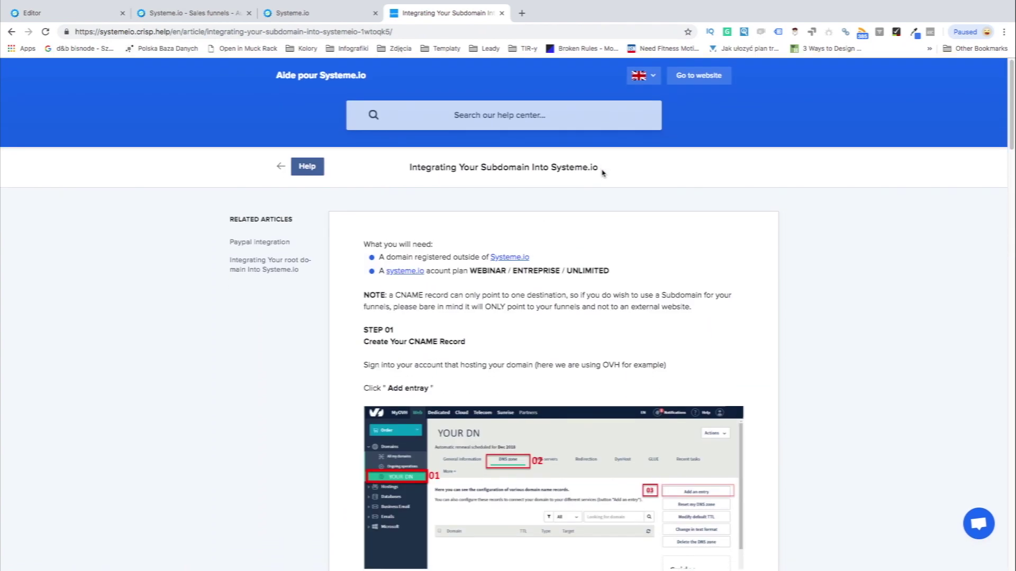
ctrl+scroll(602, 173, up, 5)
scroll(602, 172, down, 3)
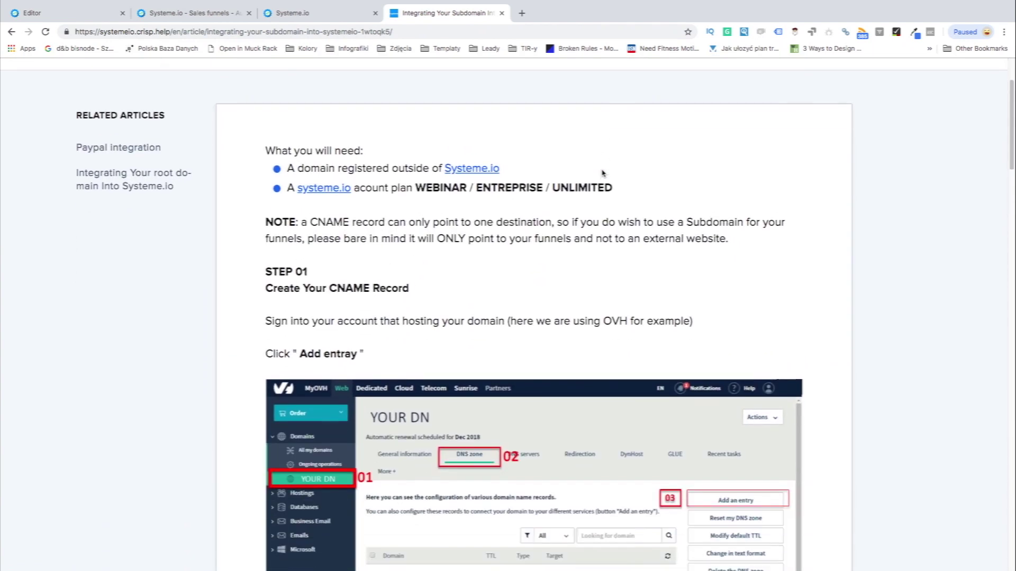
scroll(602, 172, down, 8)
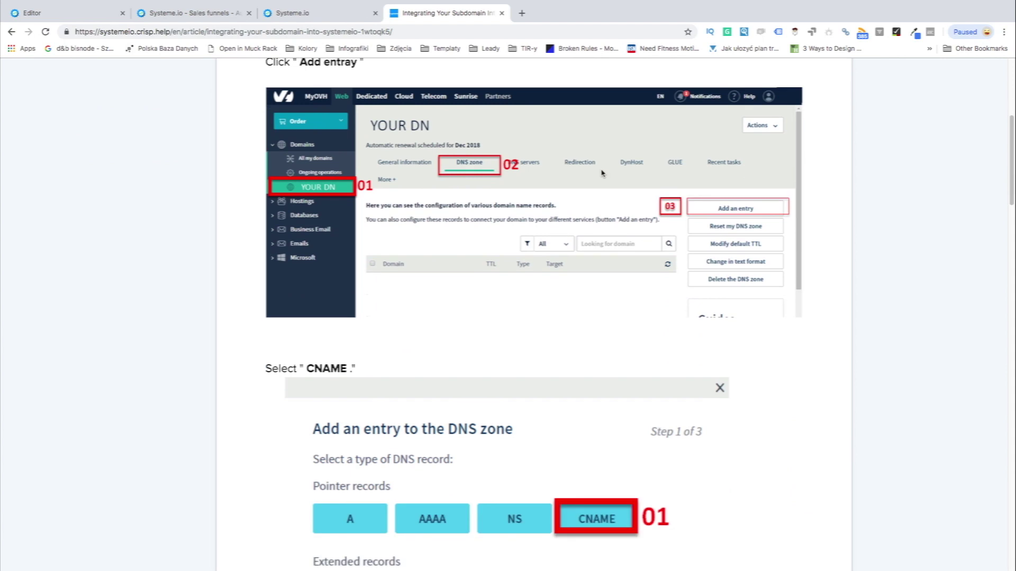
scroll(602, 172, down, 7)
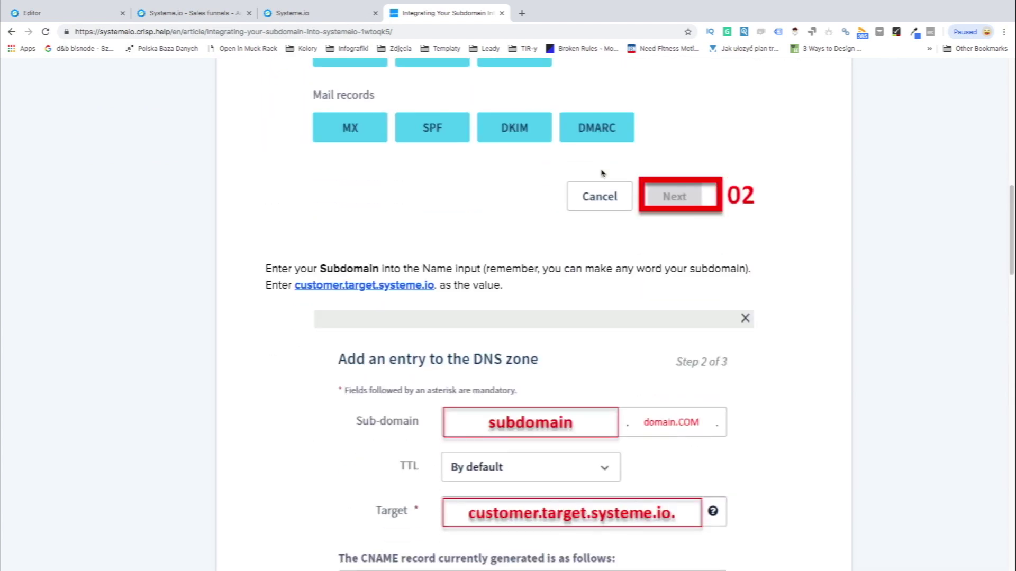
scroll(601, 173, down, 9)
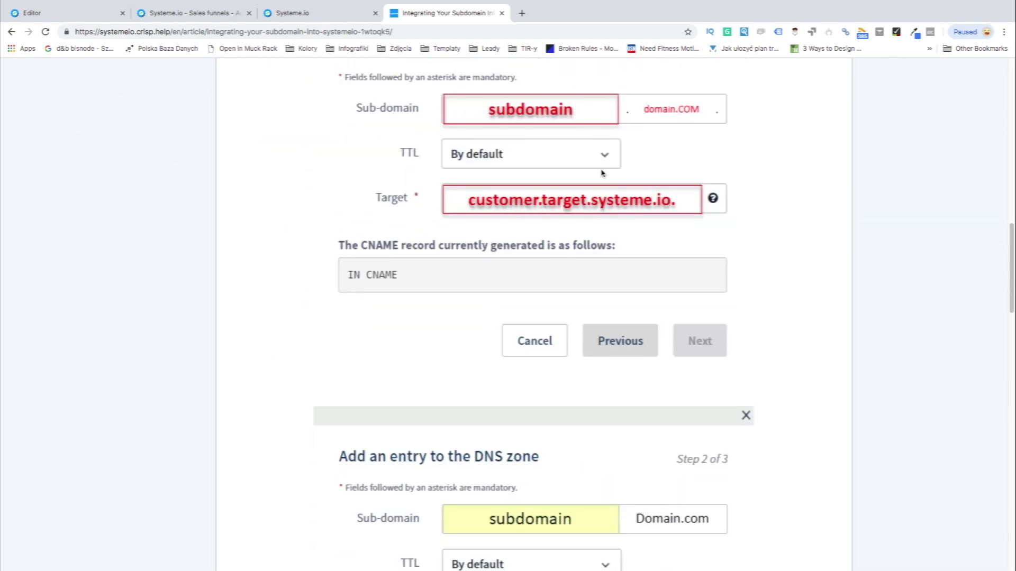
scroll(601, 172, down, 10)
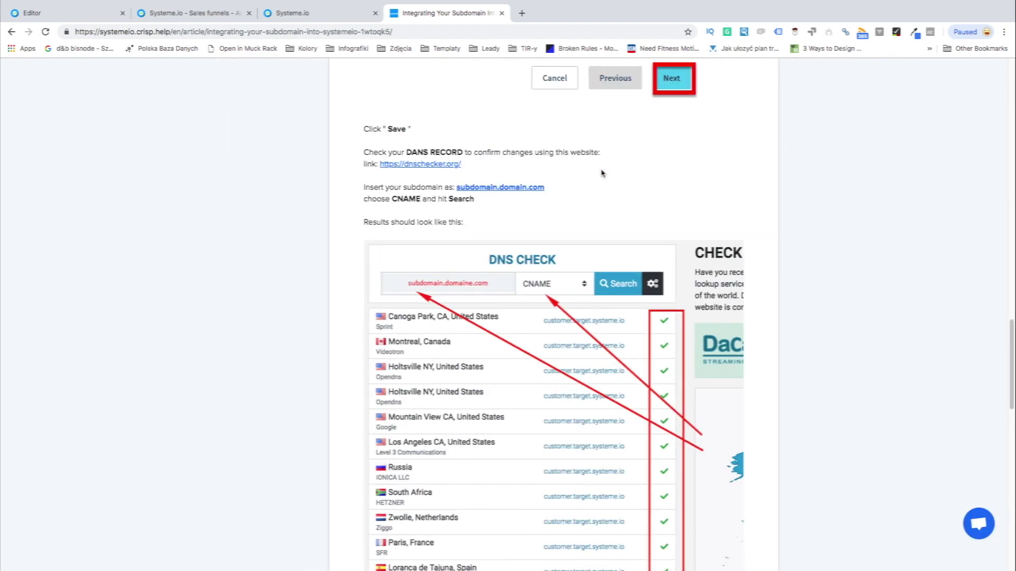
scroll(602, 173, down, 11)
scroll(601, 172, down, 5)
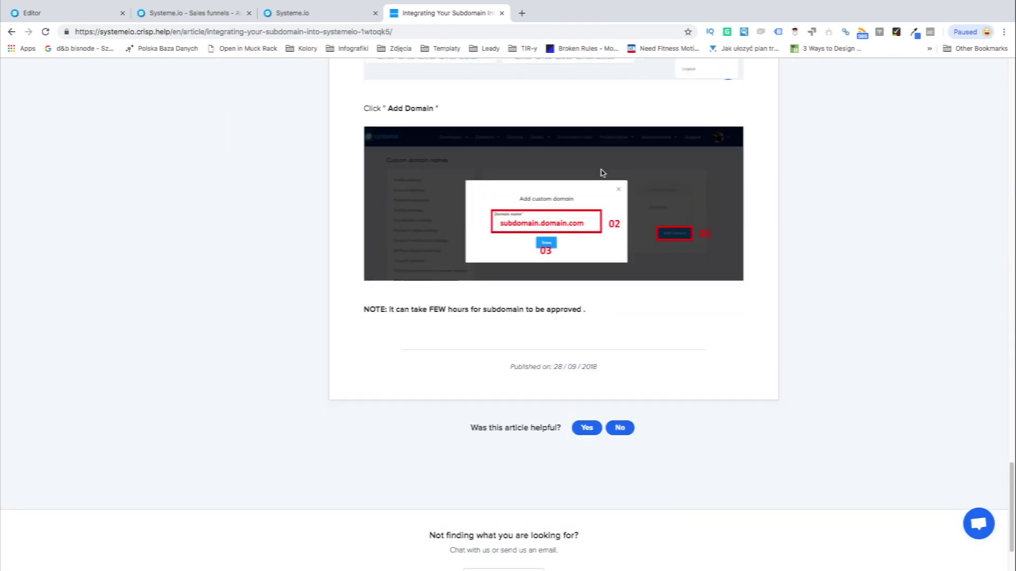
scroll(601, 173, up, 4)
scroll(602, 173, up, 10)
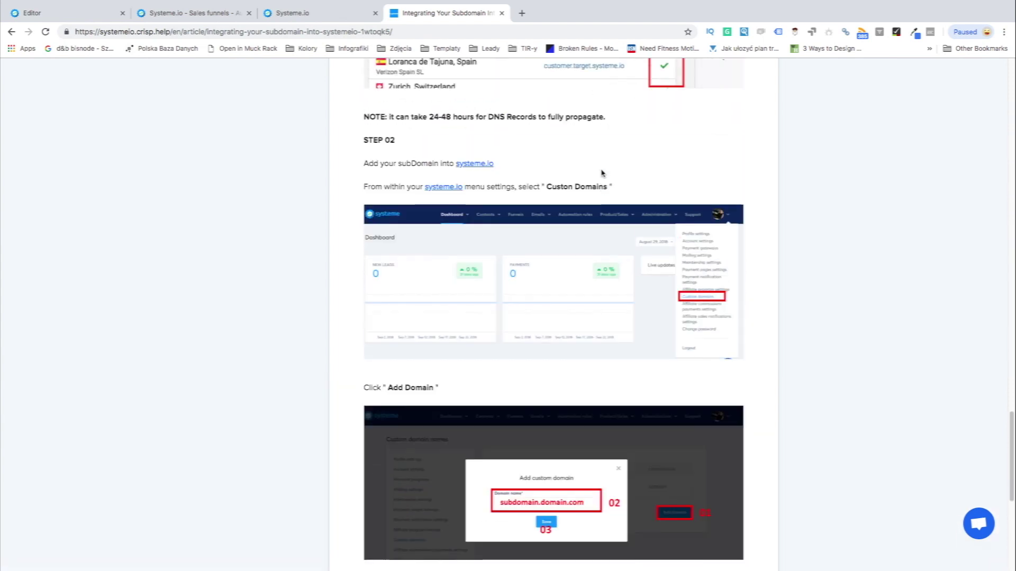
scroll(601, 173, up, 5)
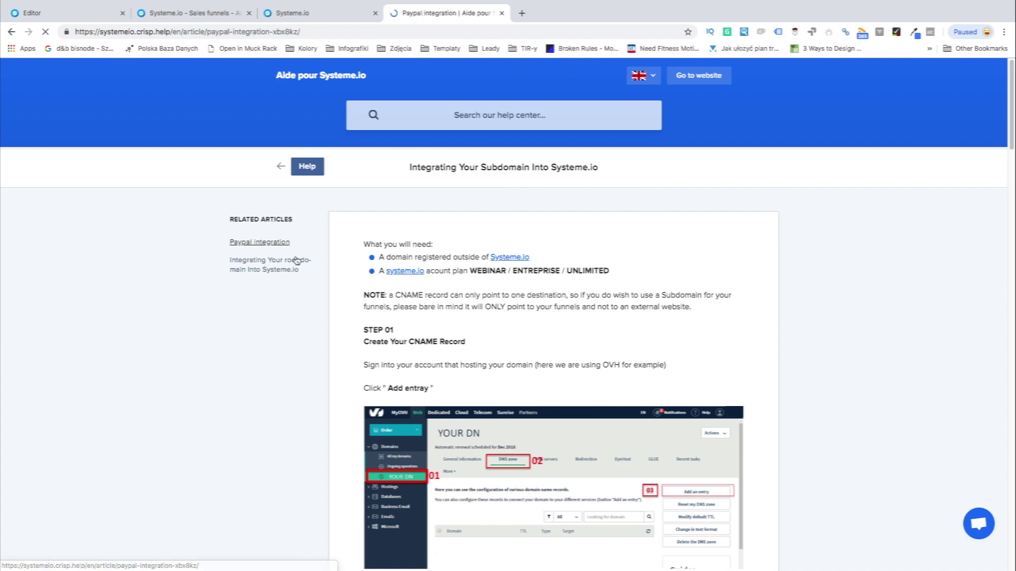
- Open the root domain integration article and read down past the CNAME steps to the DNS check
click(290, 273)
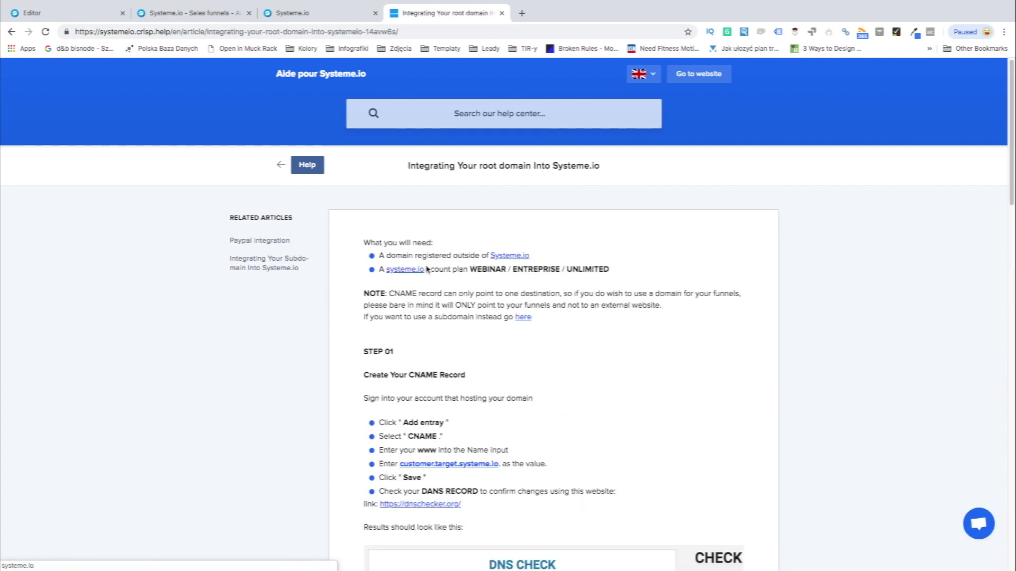
scroll(428, 269, down, 4)
scroll(426, 269, down, 5)
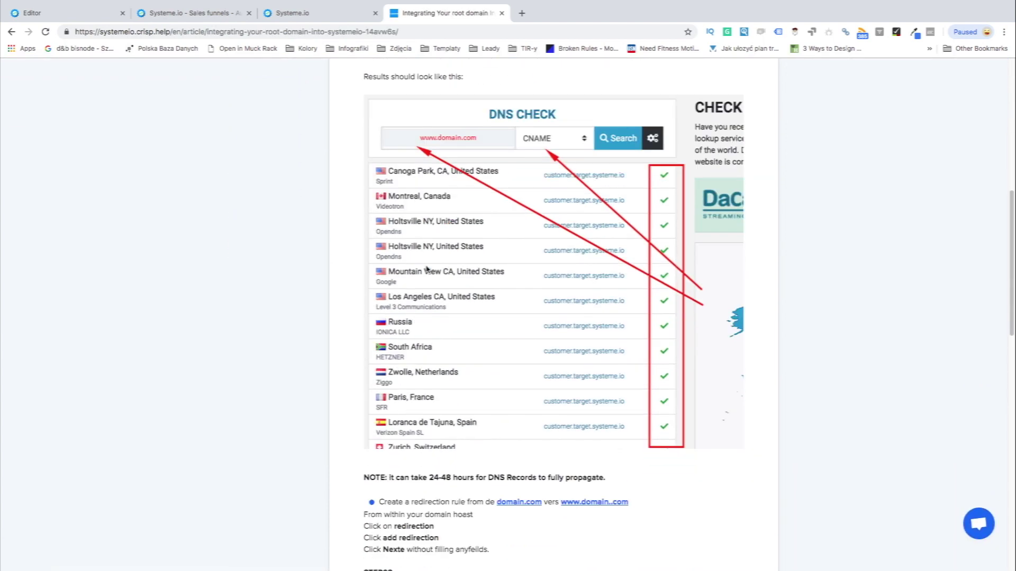
scroll(427, 270, down, 5)
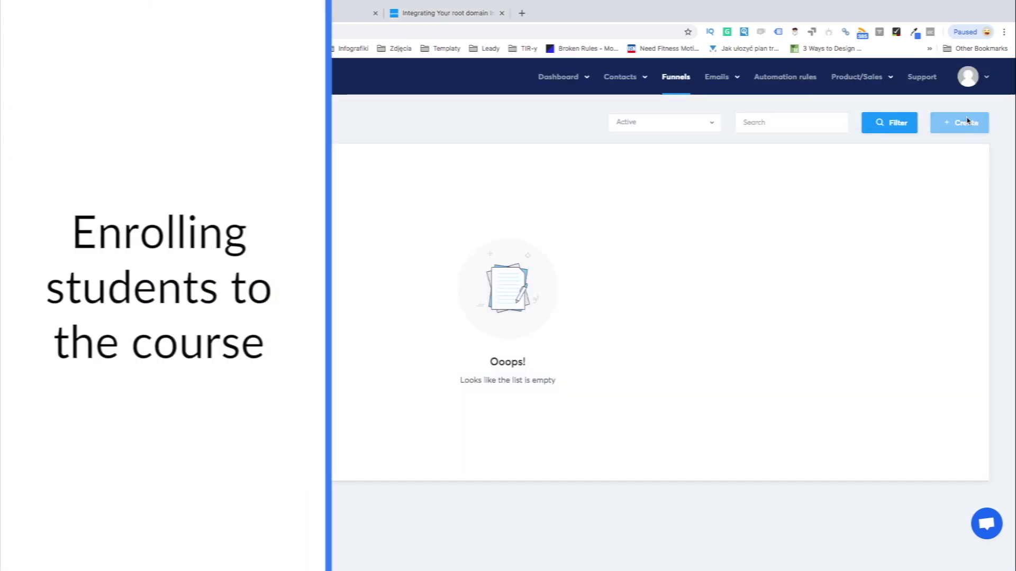
- Create and save a sales funnel named 'Application form'
click(967, 123)
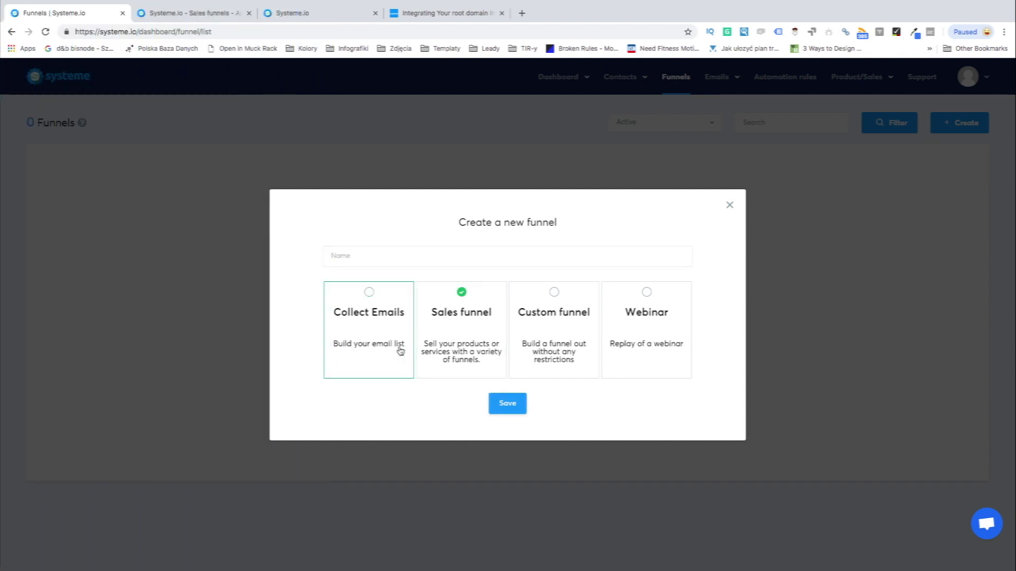
click(460, 262)
text(Application form)
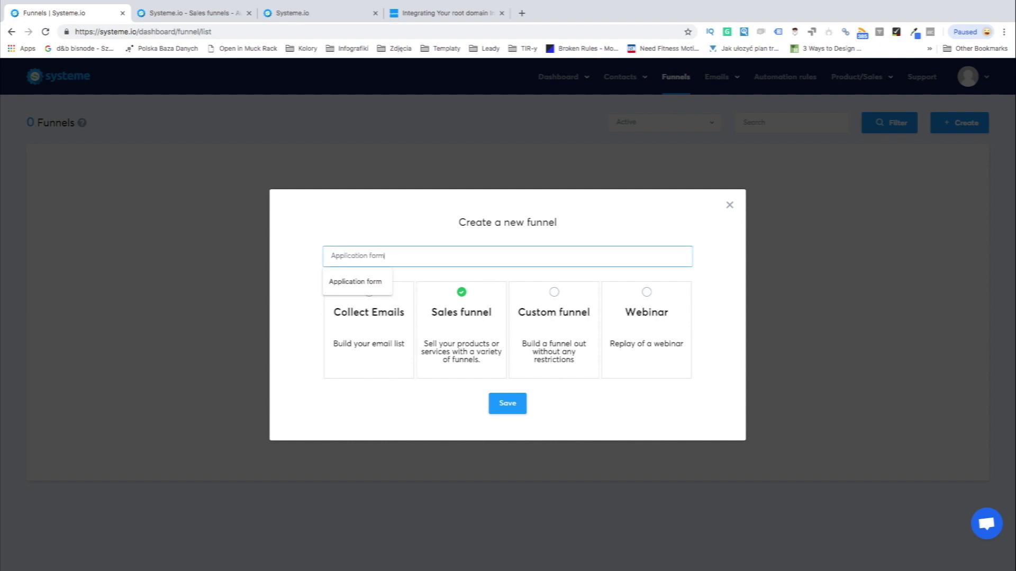
click(507, 403)
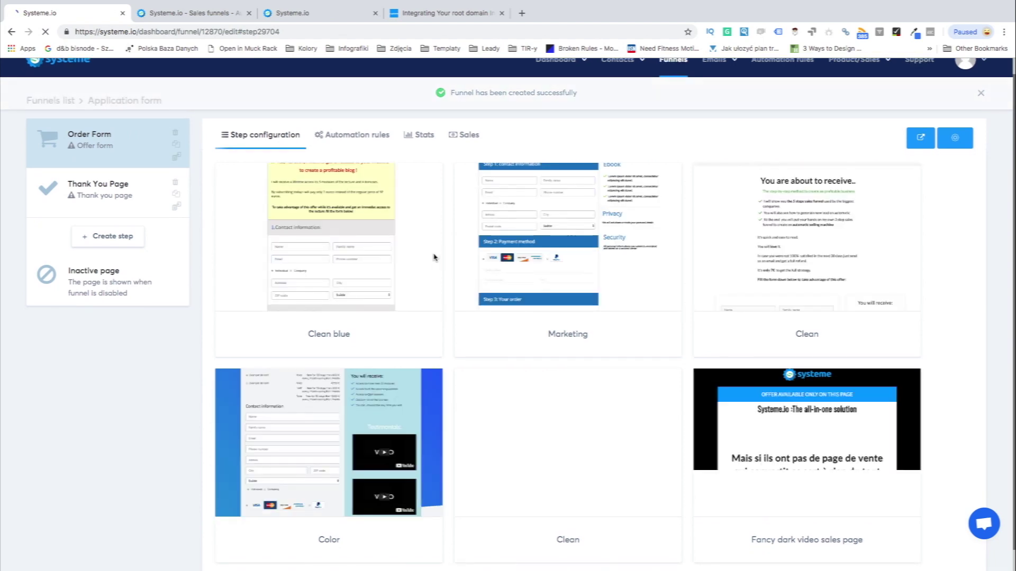
- Apply the Marketing template to the Order Form step and open that page in the editor
mouse_move(370, 264)
ctrl+scroll(369, 264, up, 5)
scroll(369, 264, right, 3)
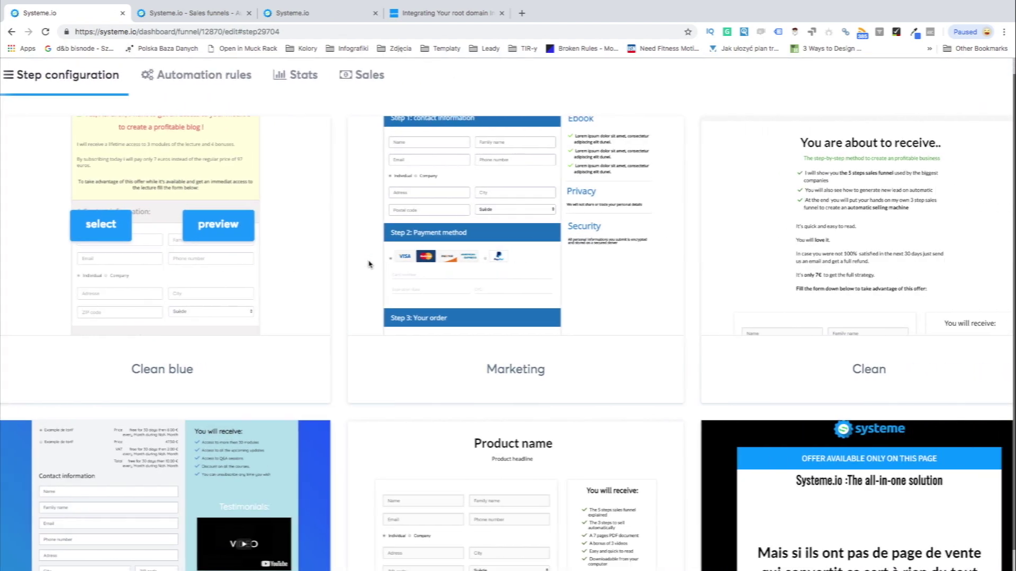
scroll(369, 264, left, 3)
ctrl+scroll(369, 264, down, 5)
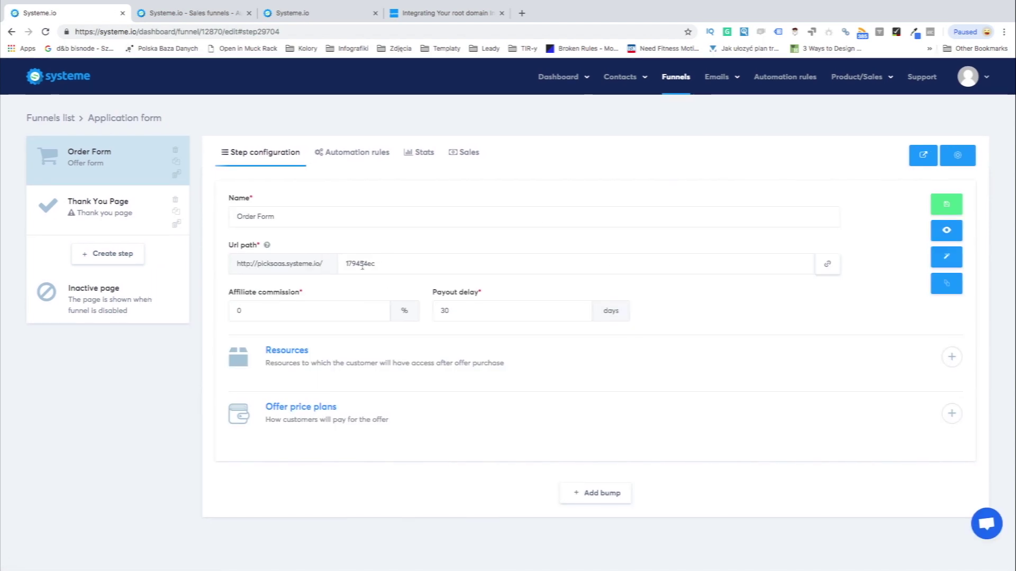
click(946, 257)
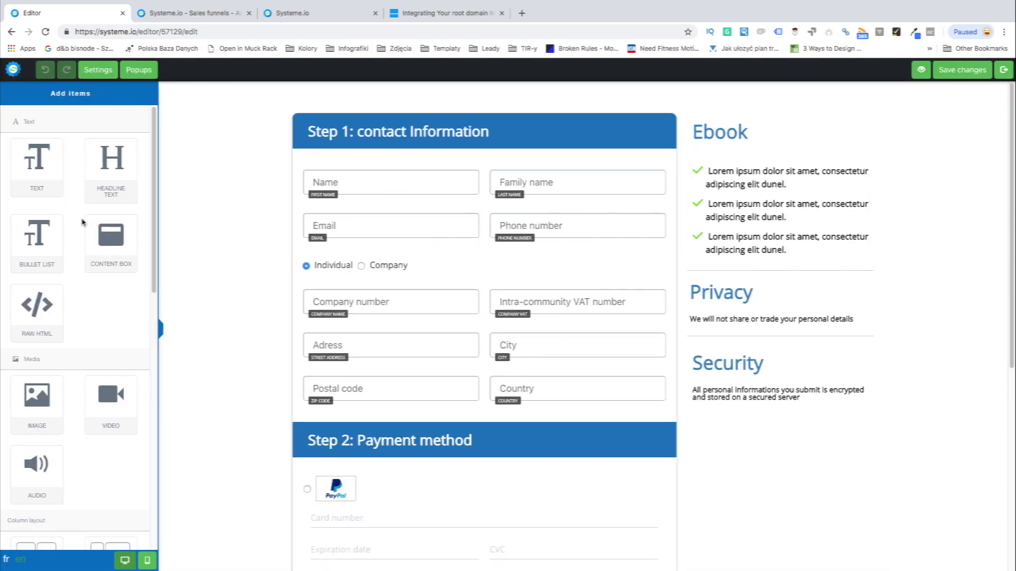
scroll(177, 328, down, 3)
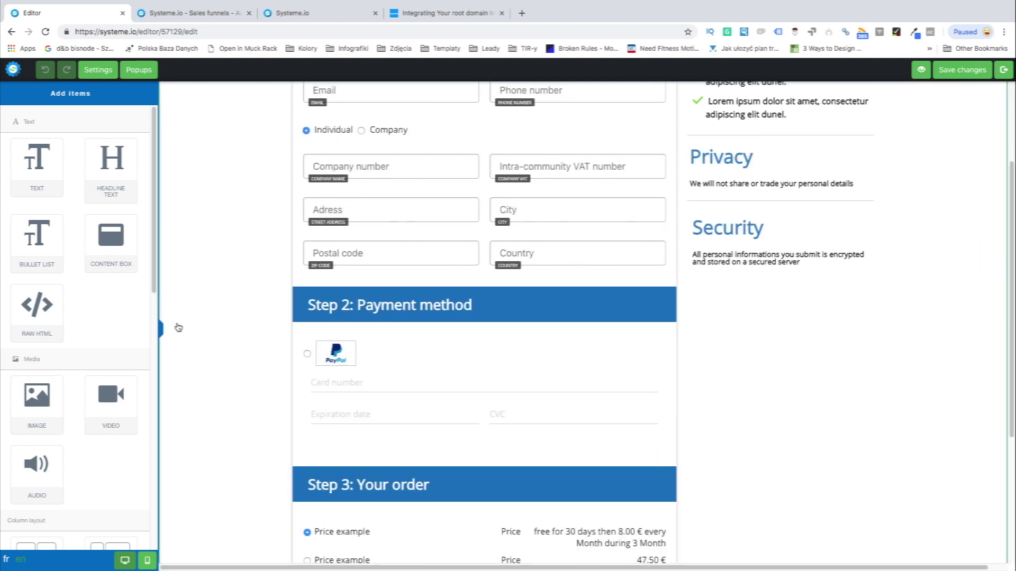
ctrl+scroll(365, 359, up, 2)
scroll(365, 359, down, 3)
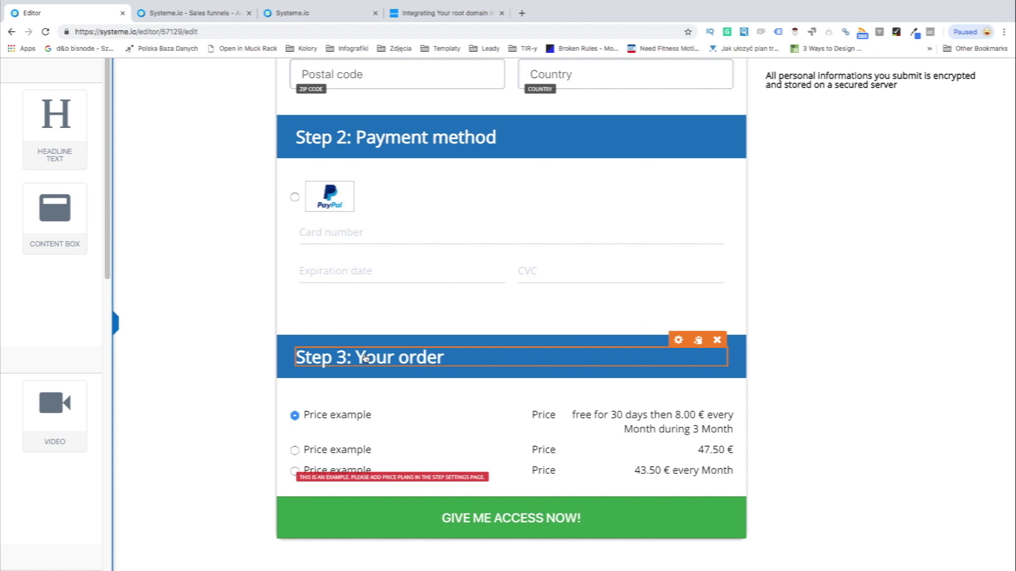
scroll(365, 358, up, 5)
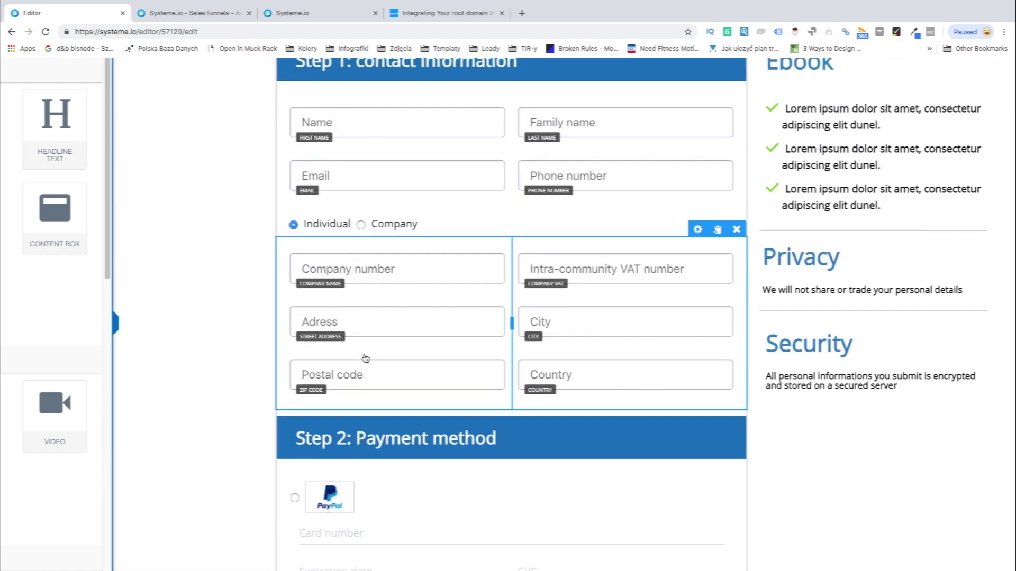
ctrl+scroll(365, 358, down, 2)
click(531, 294)
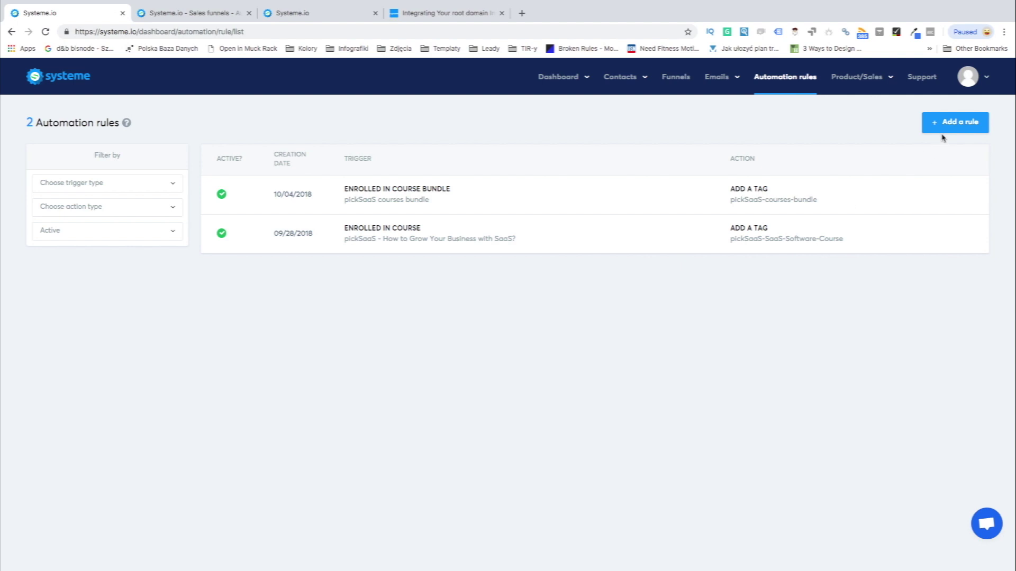
- Add a rule triggered by Enrolled in course for 'pickSaaS - How to Grow Your Business with SaaS?'
click(956, 127)
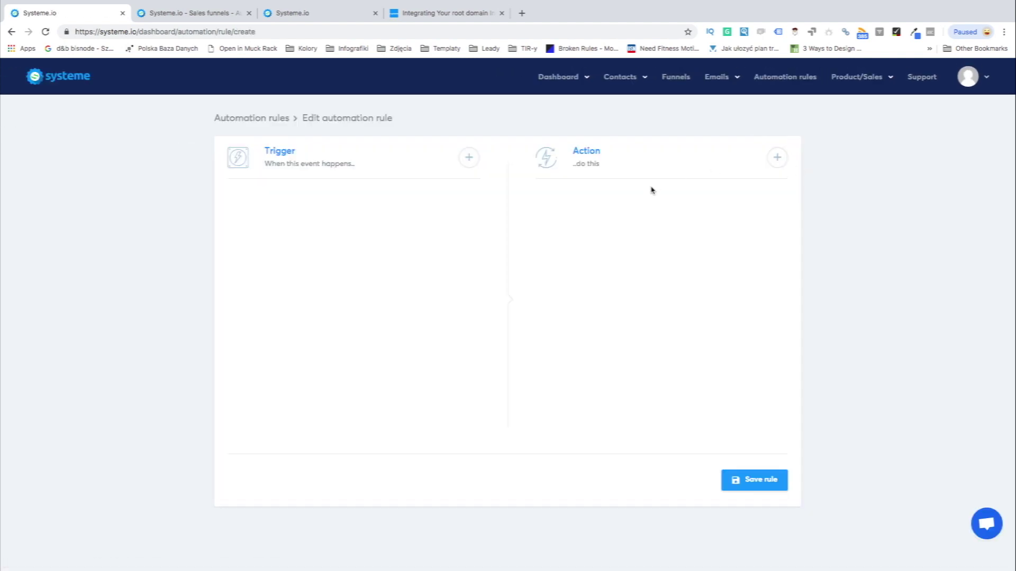
click(470, 159)
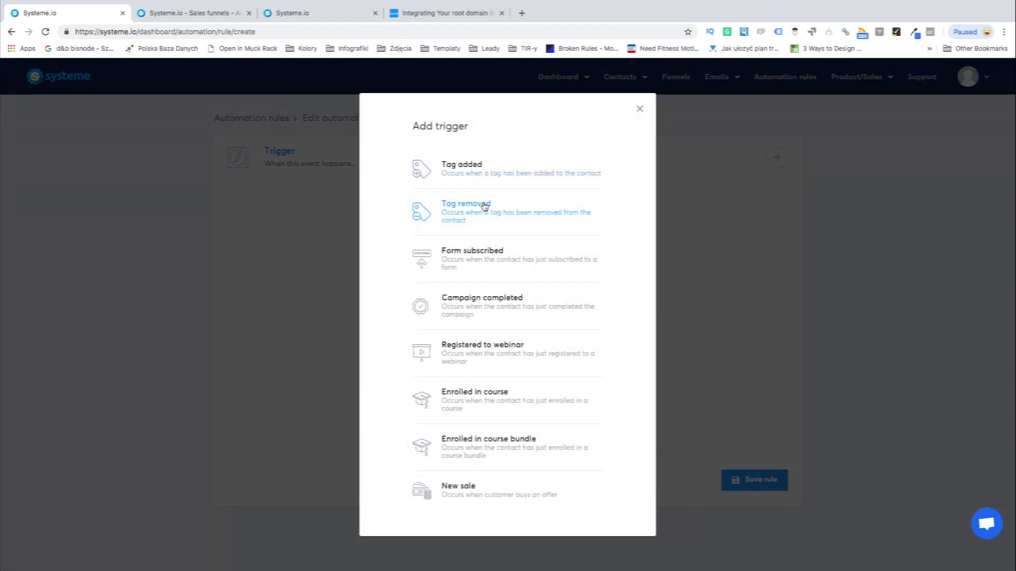
key(ctrl+plus)
key(ctrl+plus)
key(ctrl+plus)
scroll(485, 206, down, 1)
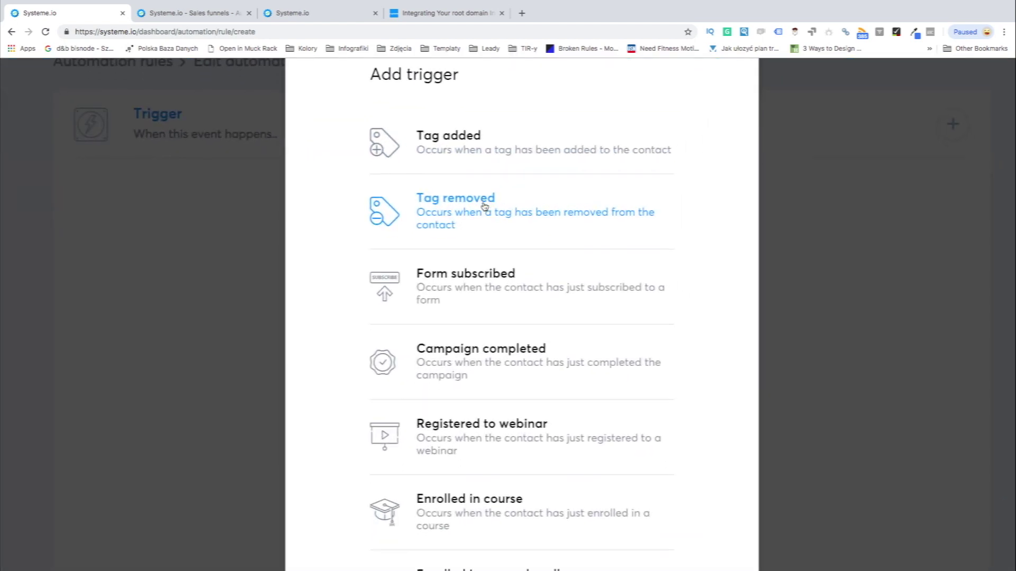
scroll(485, 206, down, 1)
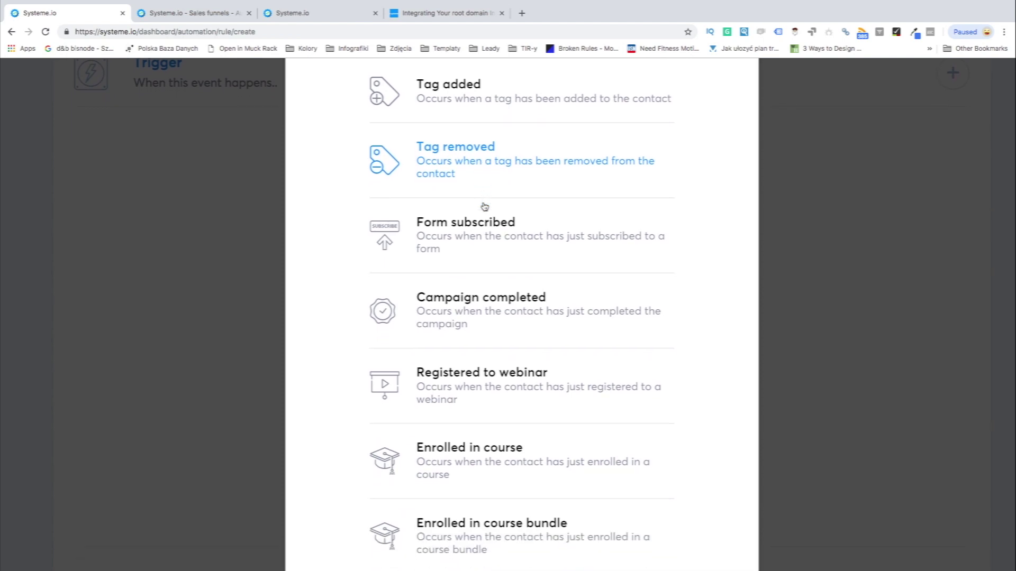
scroll(484, 206, down, 2)
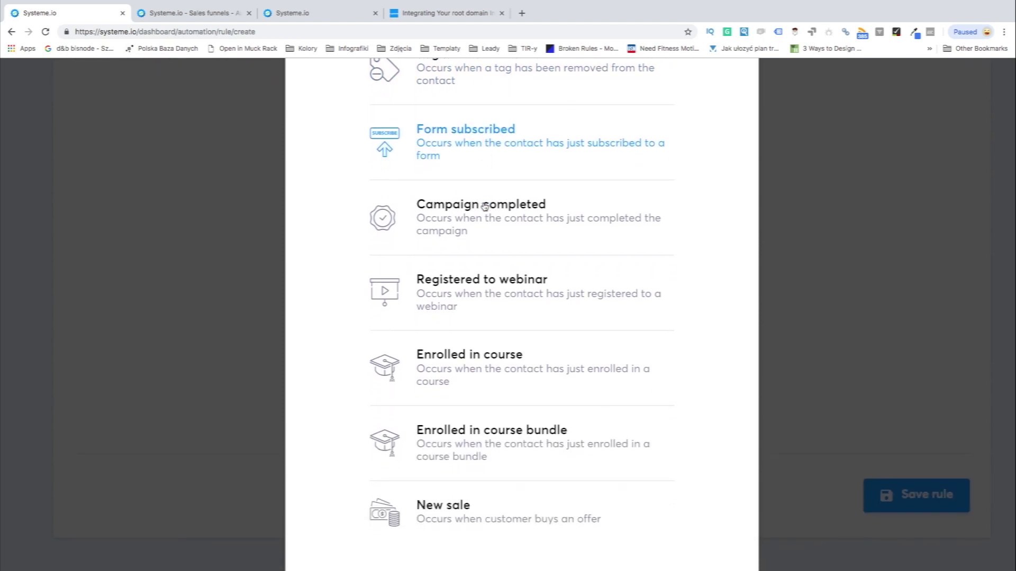
click(474, 356)
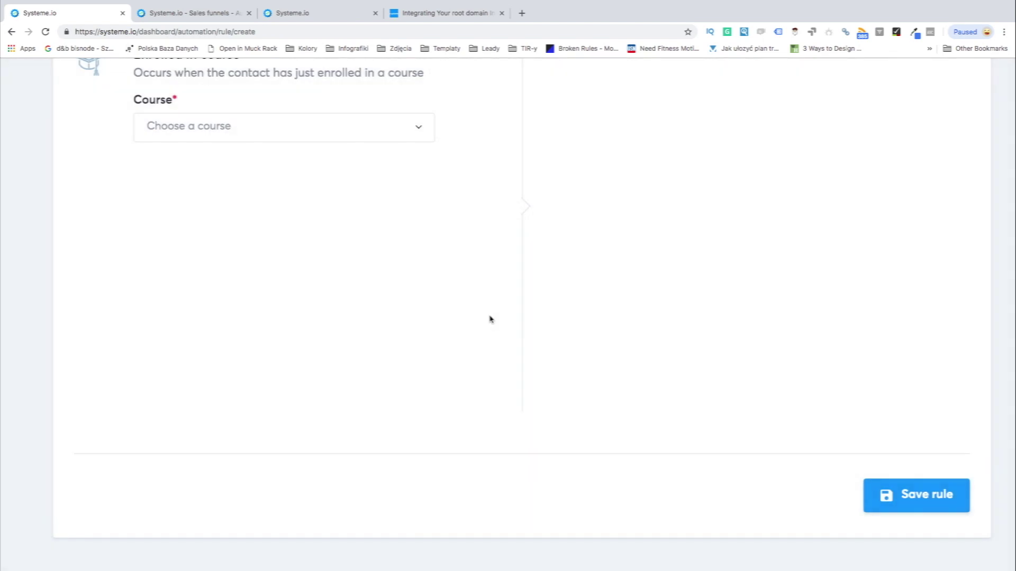
key(ctrl+minus)
key(ctrl+minus)
click(431, 255)
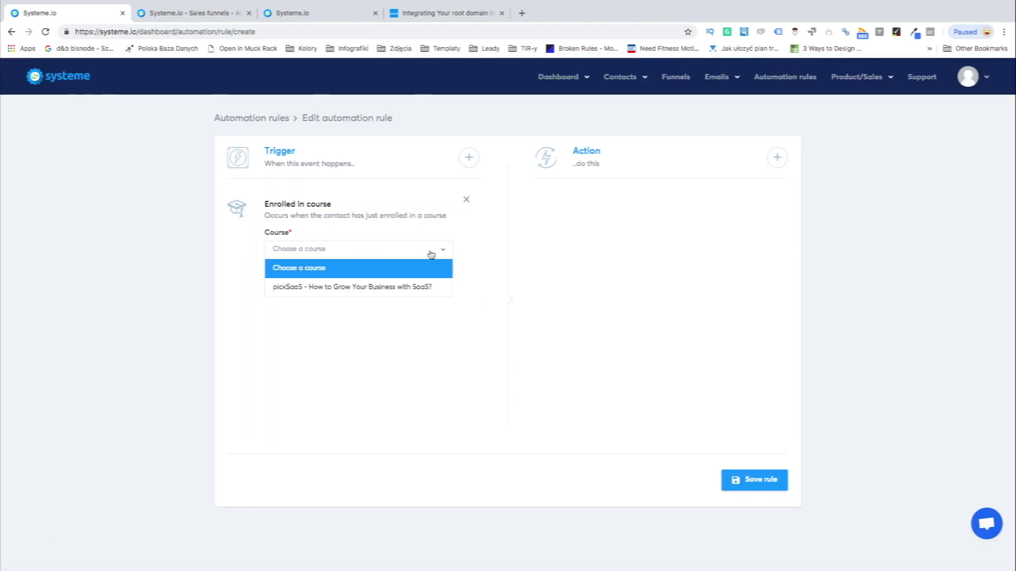
click(415, 288)
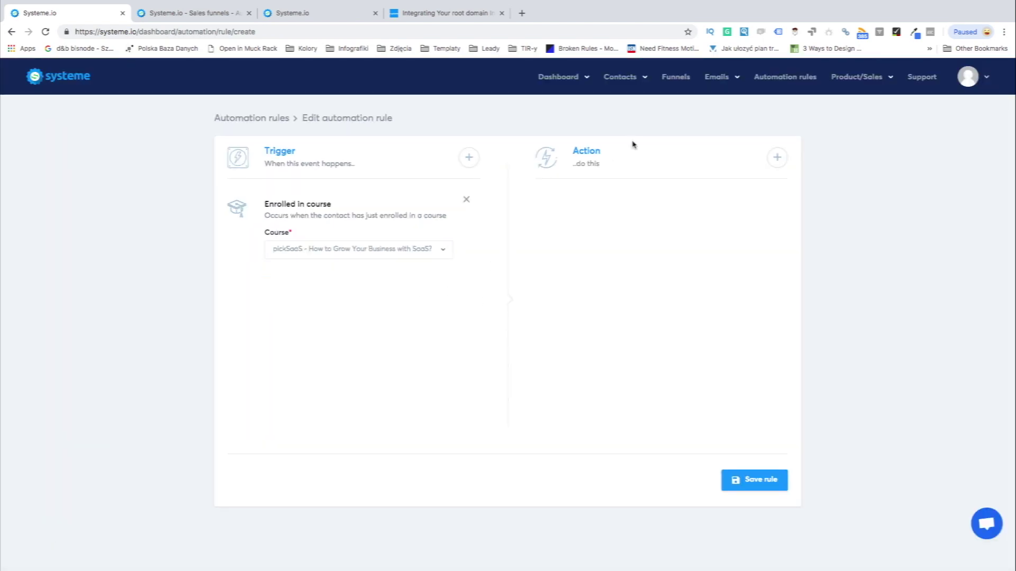
- Add a Send email action to the rule and open its email editor
click(778, 158)
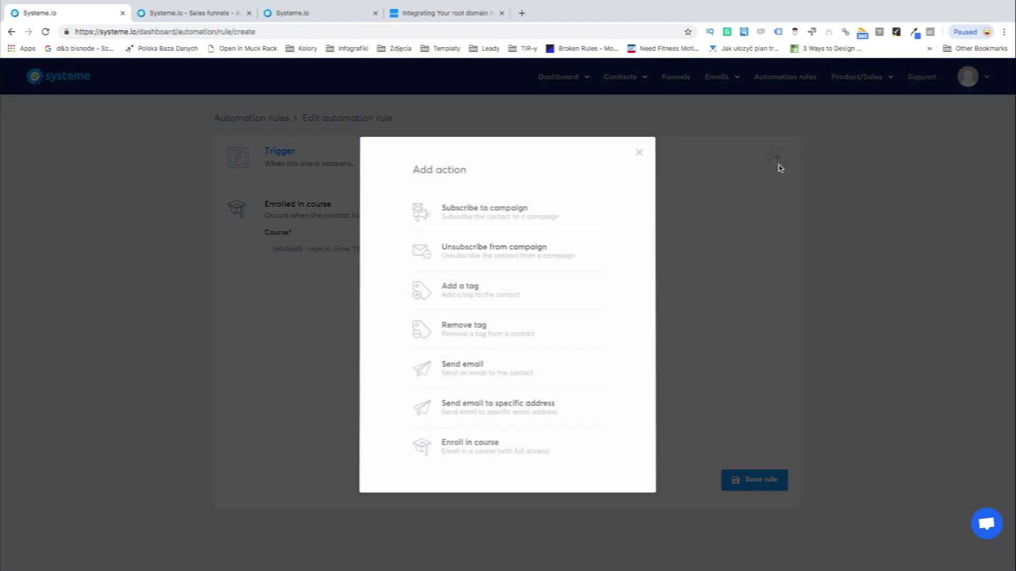
scroll(512, 295, up, 3)
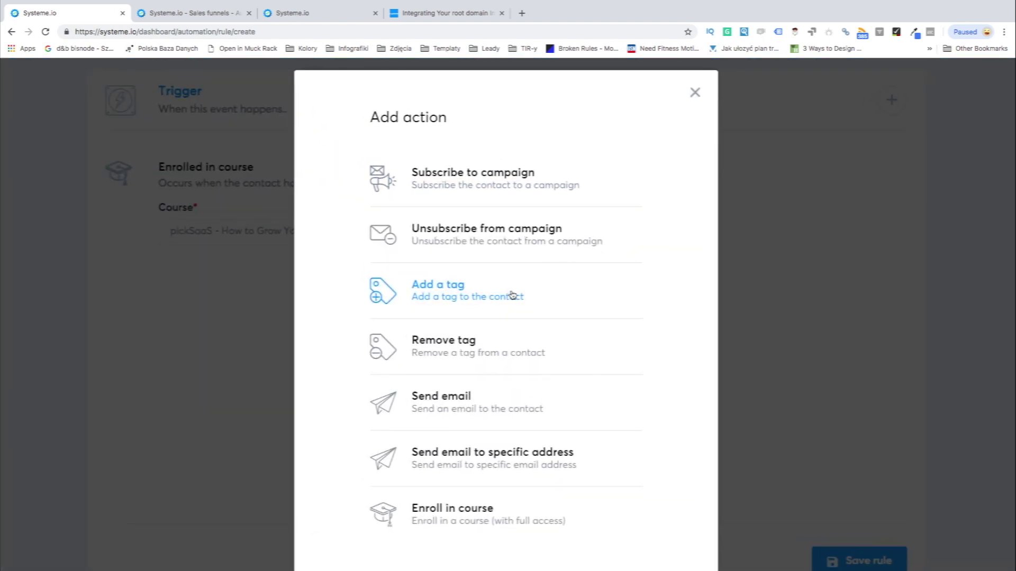
click(507, 401)
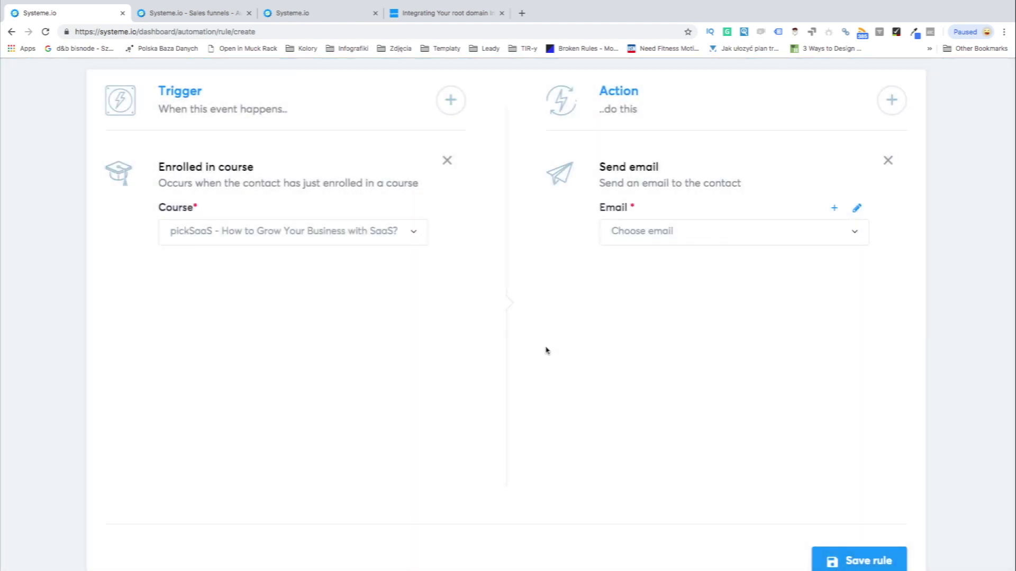
click(704, 234)
click(701, 241)
click(858, 211)
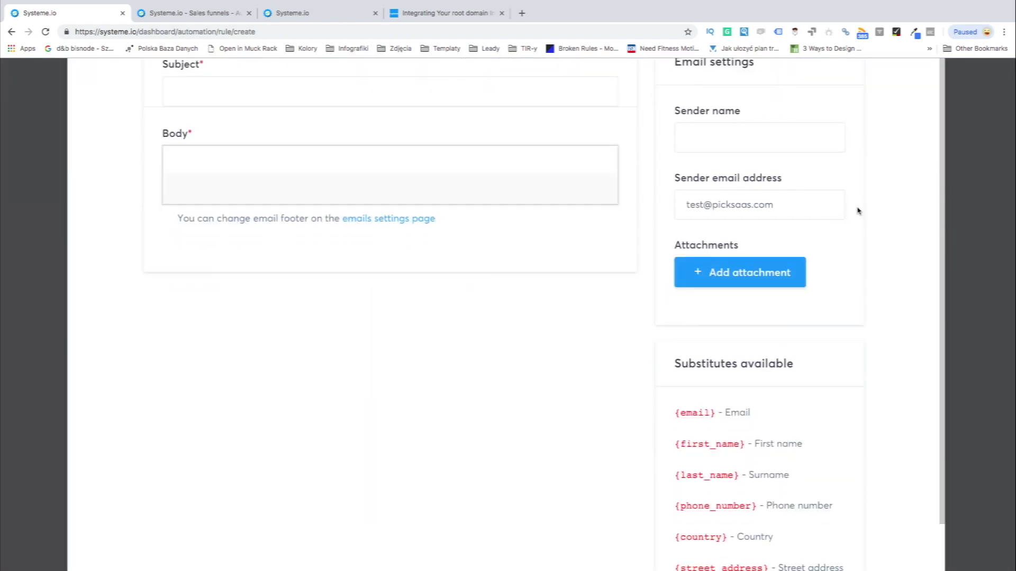
- Write and save a 'Welcome to pickSaaS!' email with a short welcome message
scroll(502, 328, up, 2)
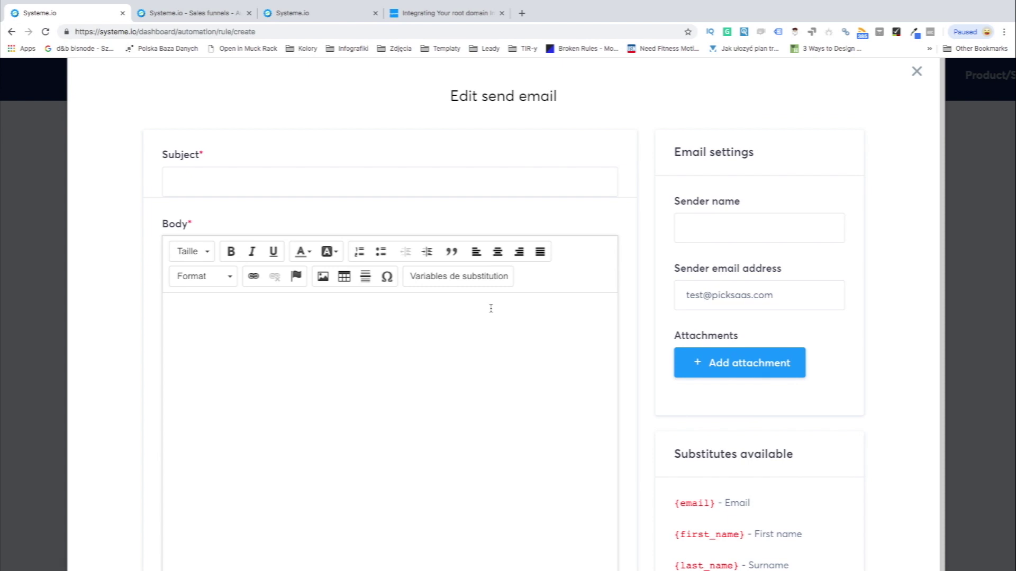
key(ctrl+minus)
key(ctrl+minus)
click(396, 157)
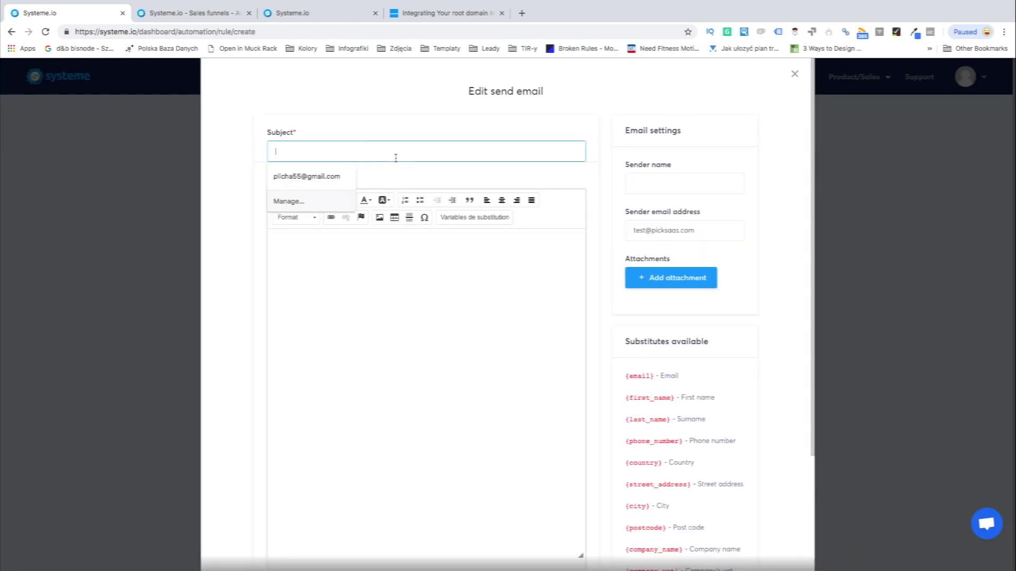
text(Welcome to pickSaaS!)
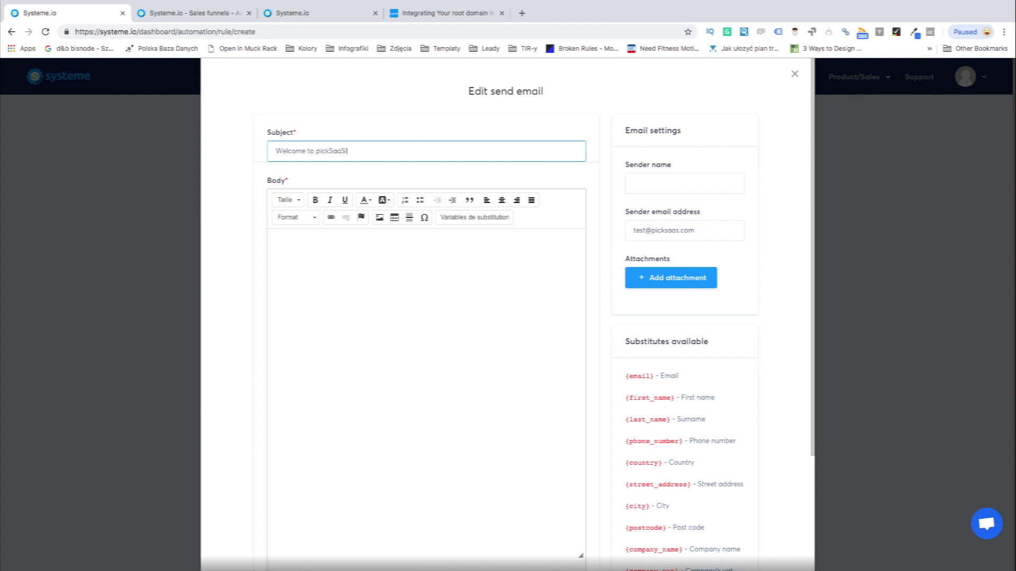
click(280, 244)
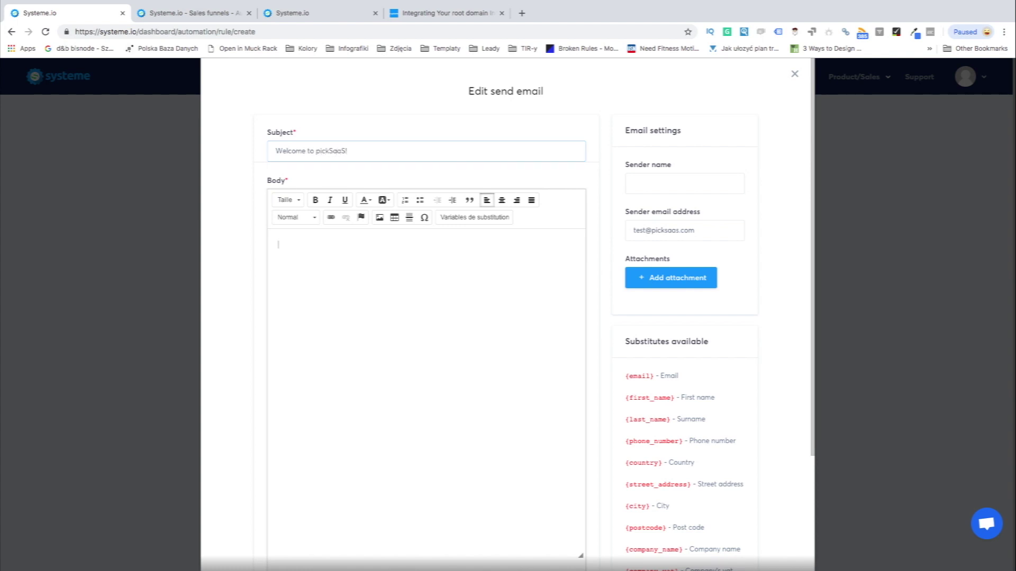
text(Hey,)
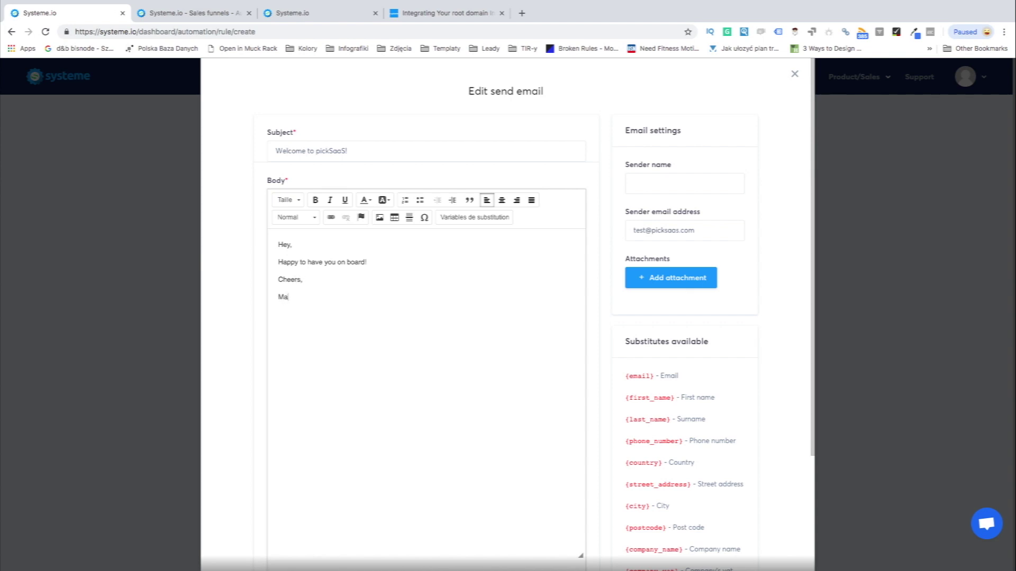
scroll(562, 191, down, 3)
click(741, 542)
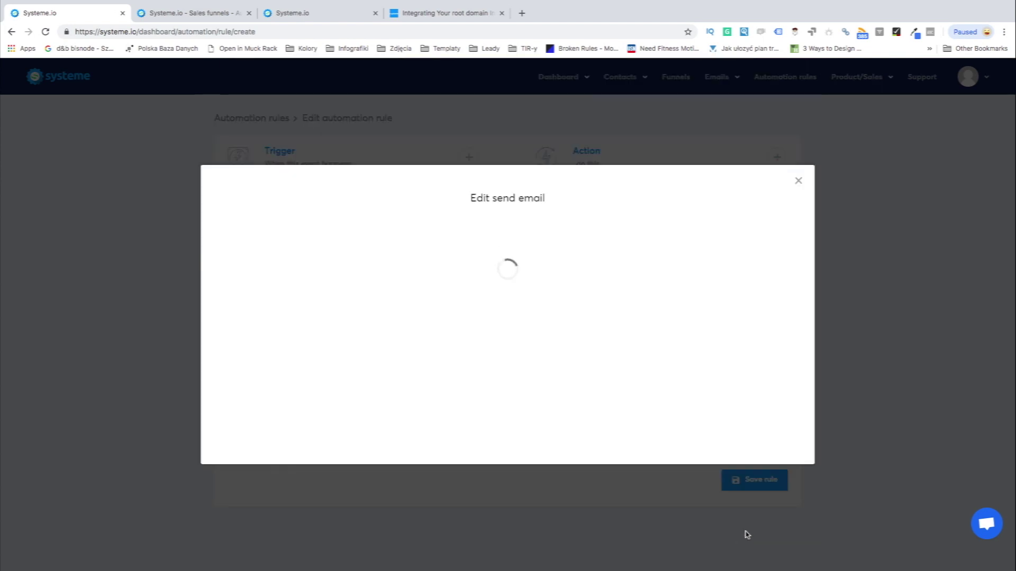
click(712, 185)
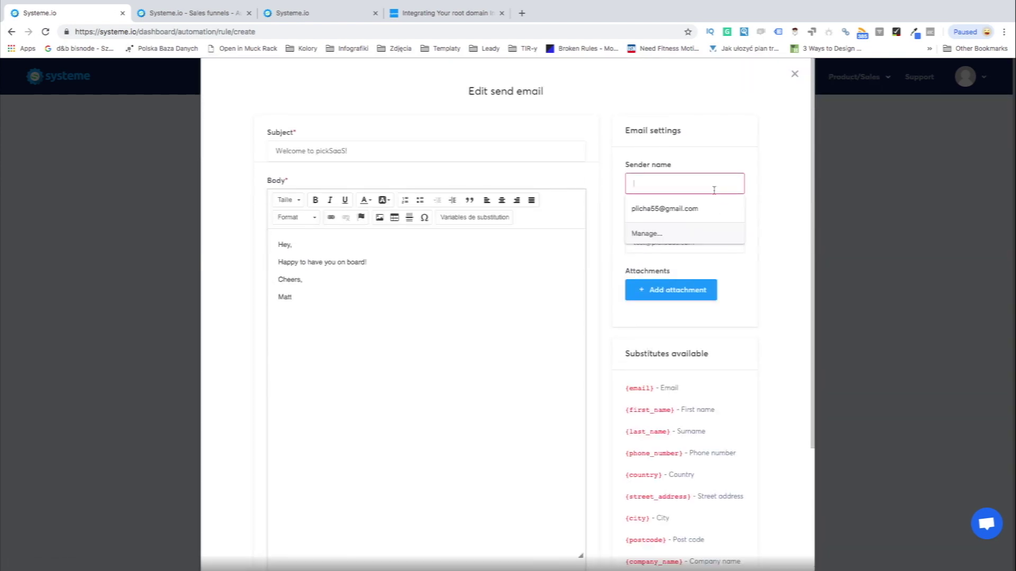
- Enlarge the page and open a student's details and enrollments from the Students list
mouse_move(852, 76)
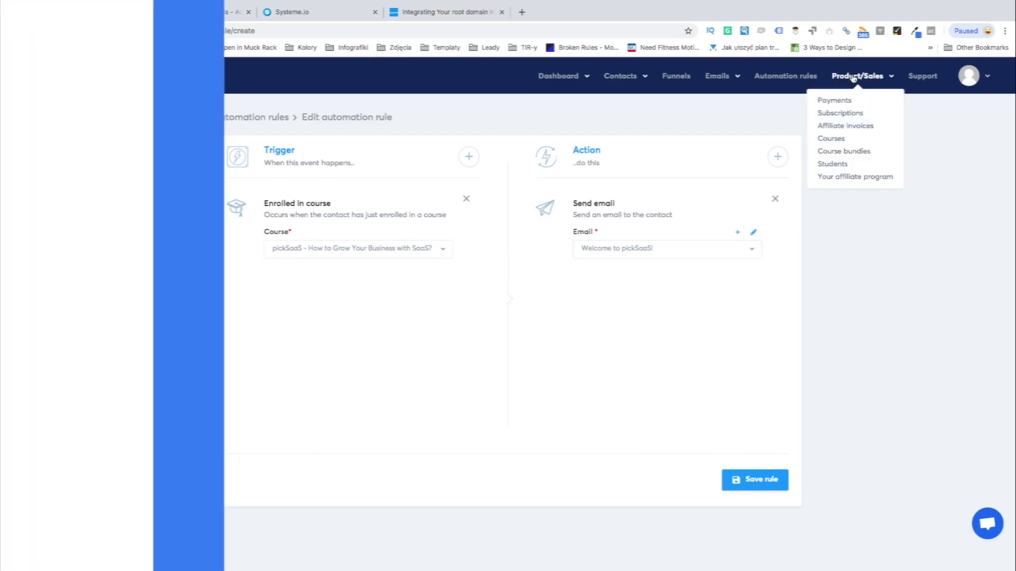
key(ctrl+plus)
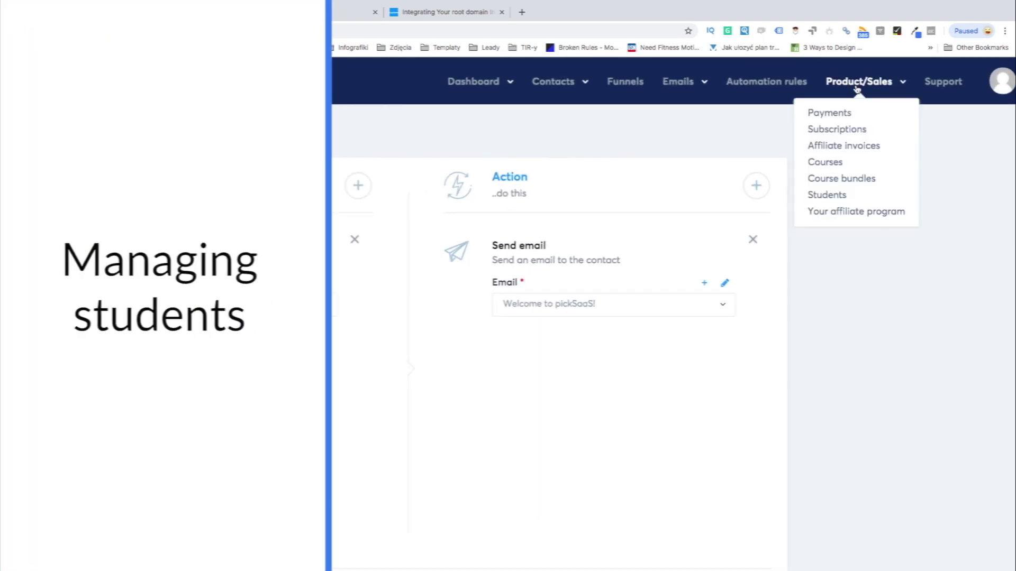
click(825, 198)
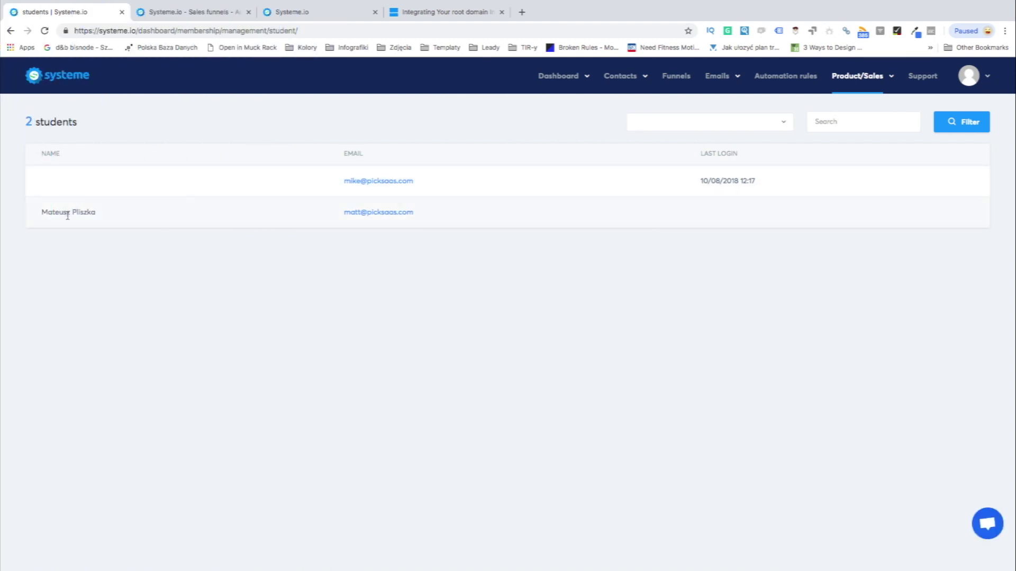
click(393, 212)
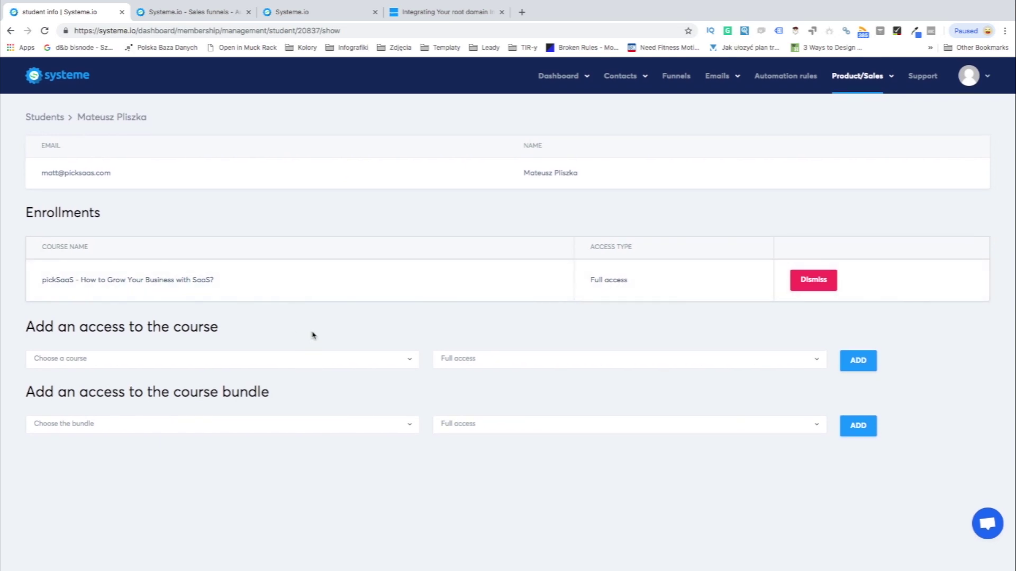
- Review the student's course choices and access types, then open a blank new newsletter form
click(308, 358)
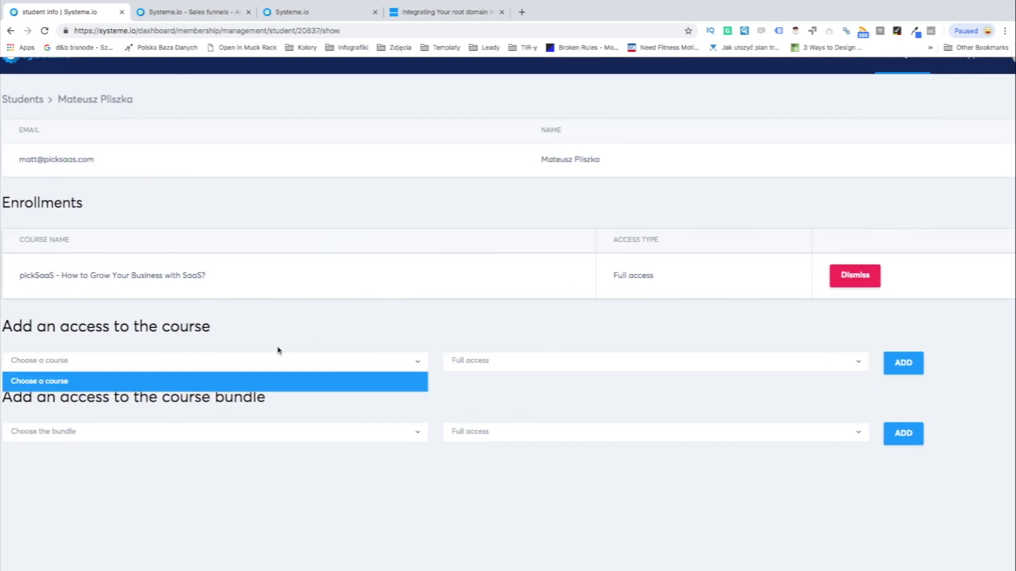
click(256, 341)
click(249, 359)
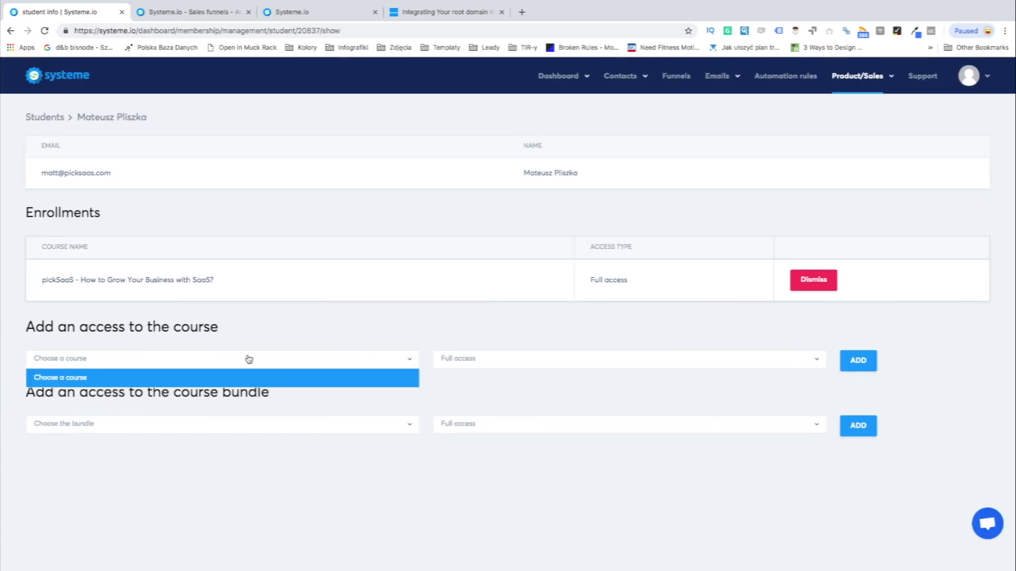
click(566, 364)
click(565, 394)
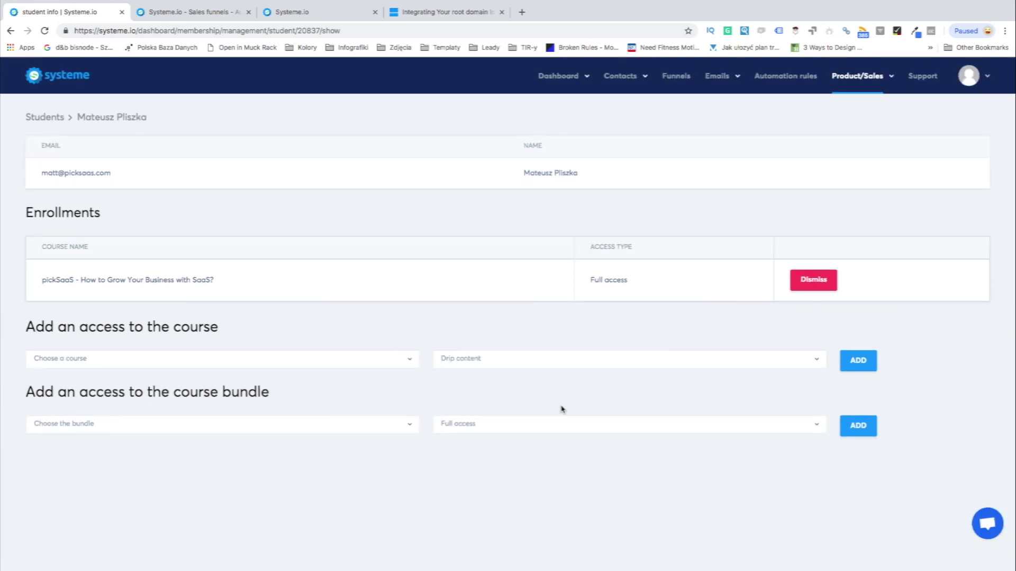
click(561, 438)
mouse_move(725, 102)
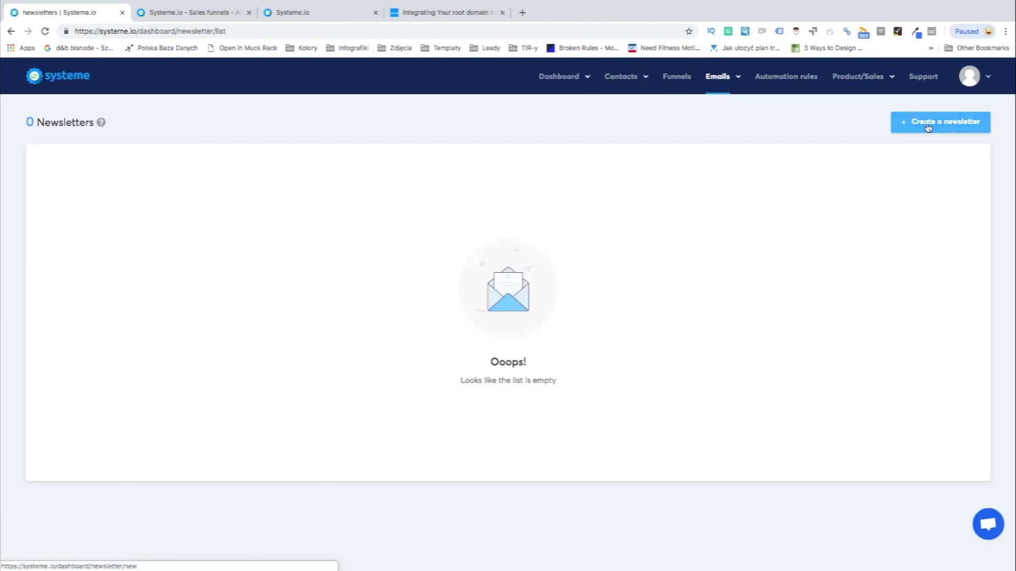
click(928, 128)
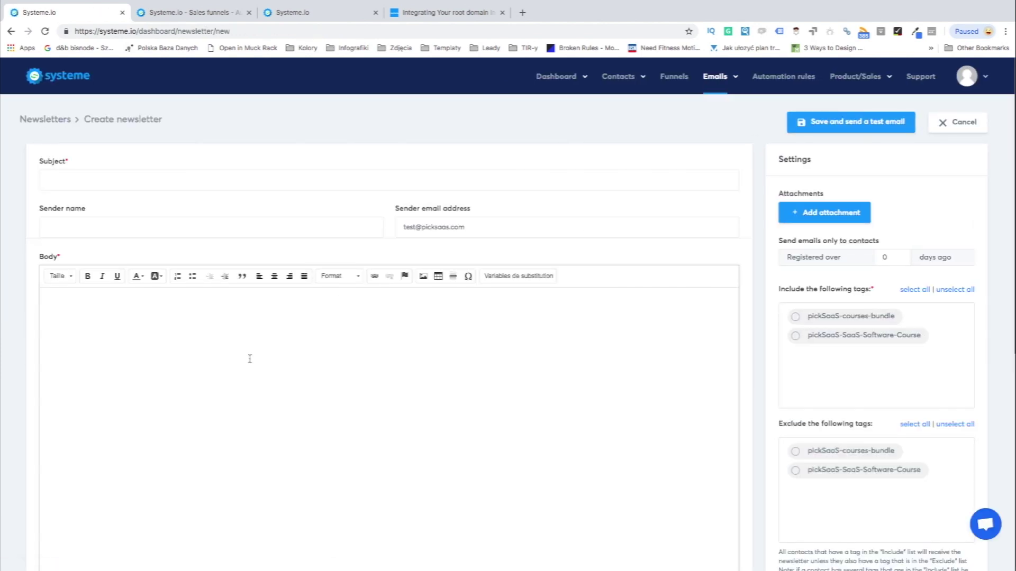
- Look over the blank newsletter form, then open the Campaigns list with 'Newsletter to new students' and 'Test'
click(214, 187)
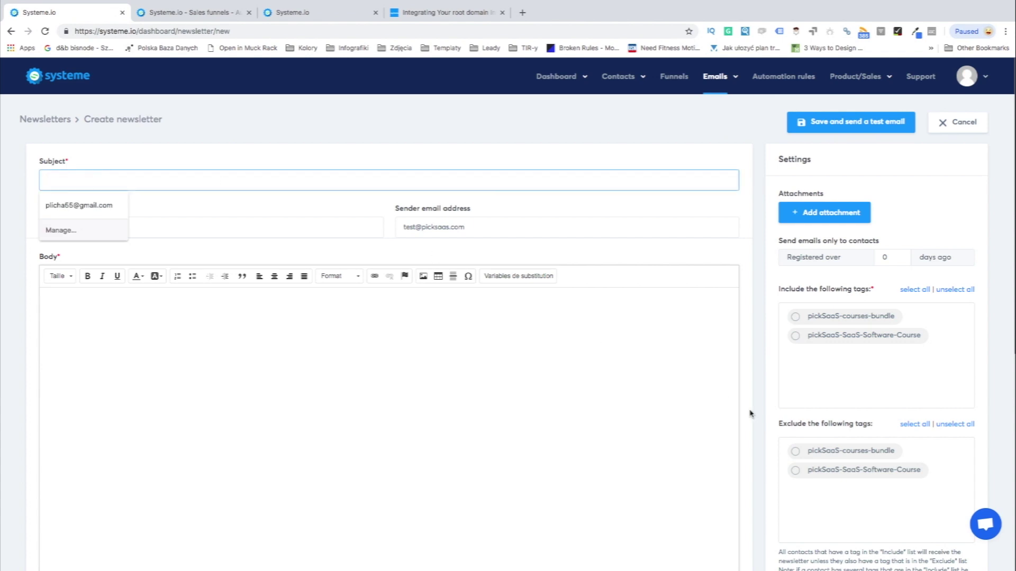
scroll(750, 413, down, 5)
scroll(750, 413, up, 5)
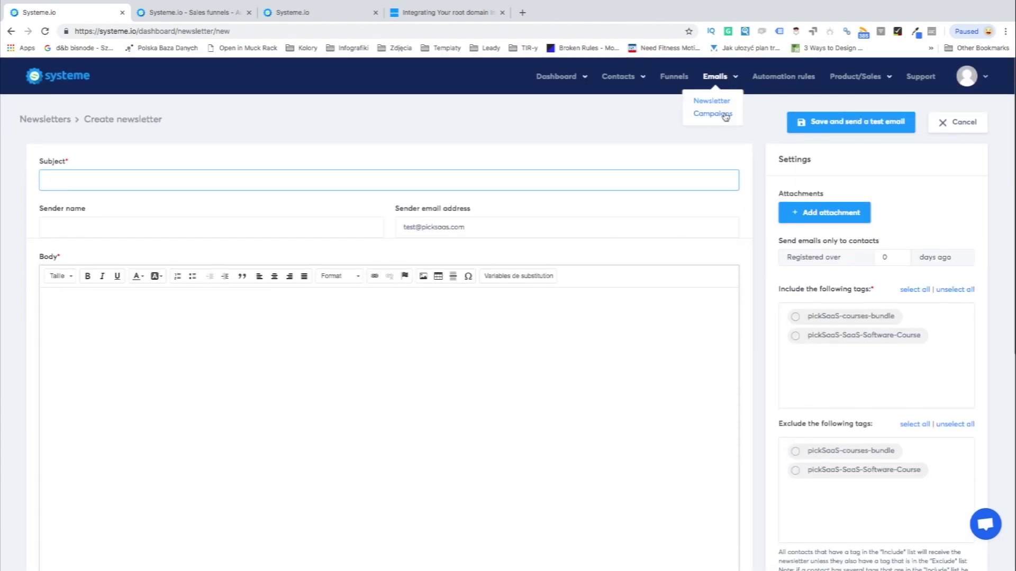
click(713, 114)
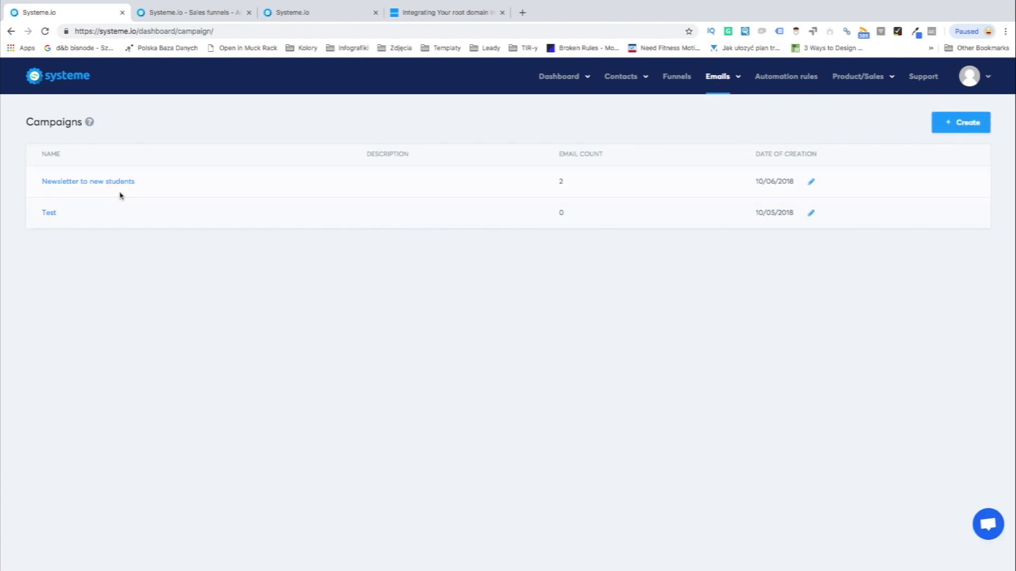
- Create and save a new email campaign named 'Campaign to new enrollments'
click(974, 125)
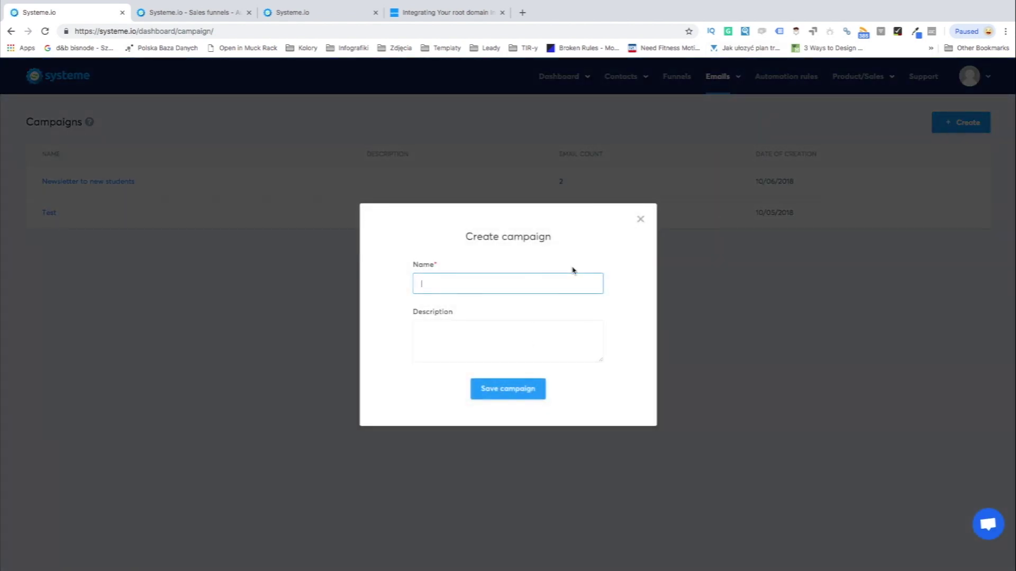
click(572, 277)
text(Campaign to new enrollments)
click(511, 394)
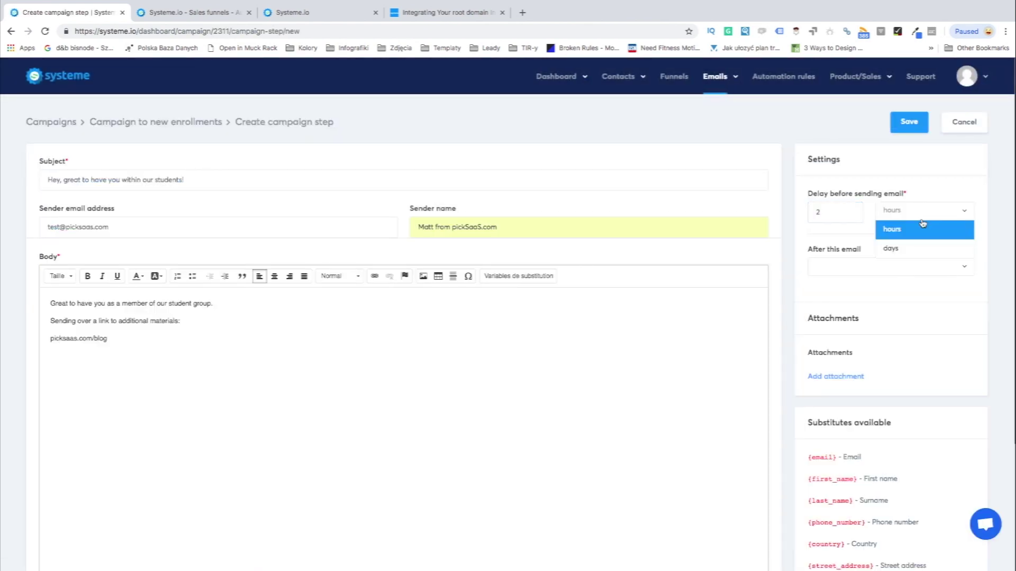
- Set the campaign email's sending delay to 2 days
click(990, 242)
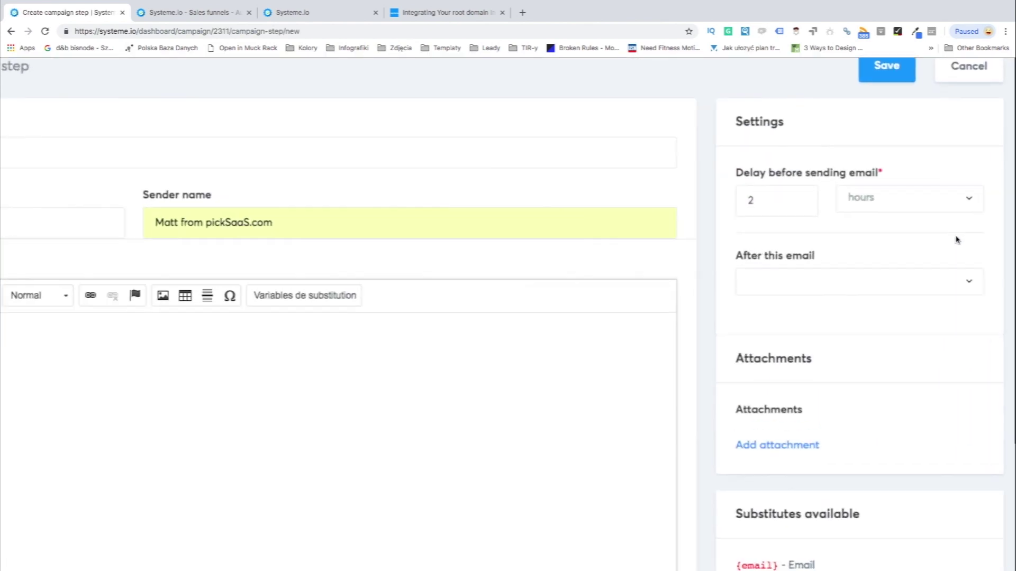
click(776, 215)
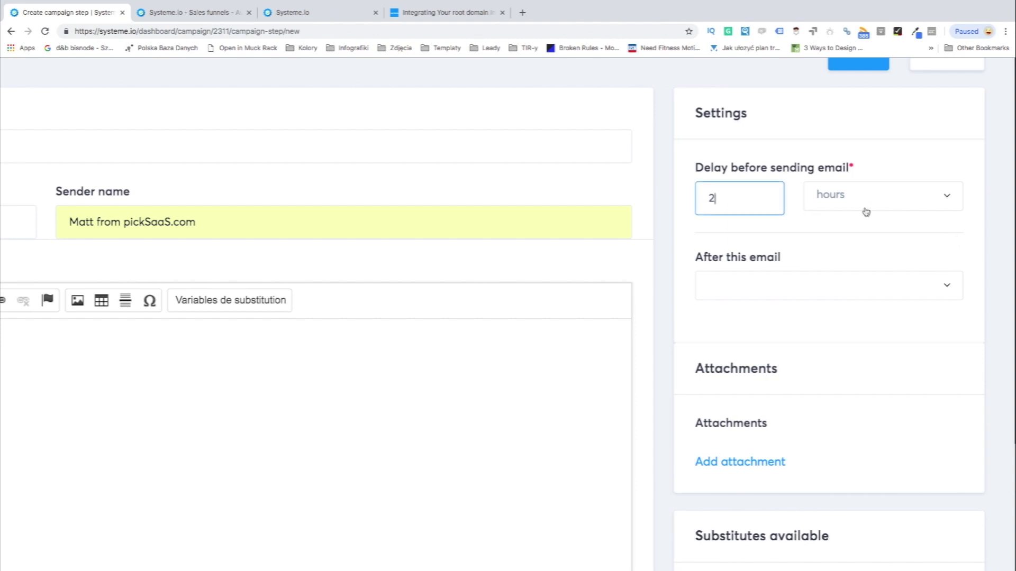
click(868, 207)
click(873, 256)
click(845, 294)
click(823, 340)
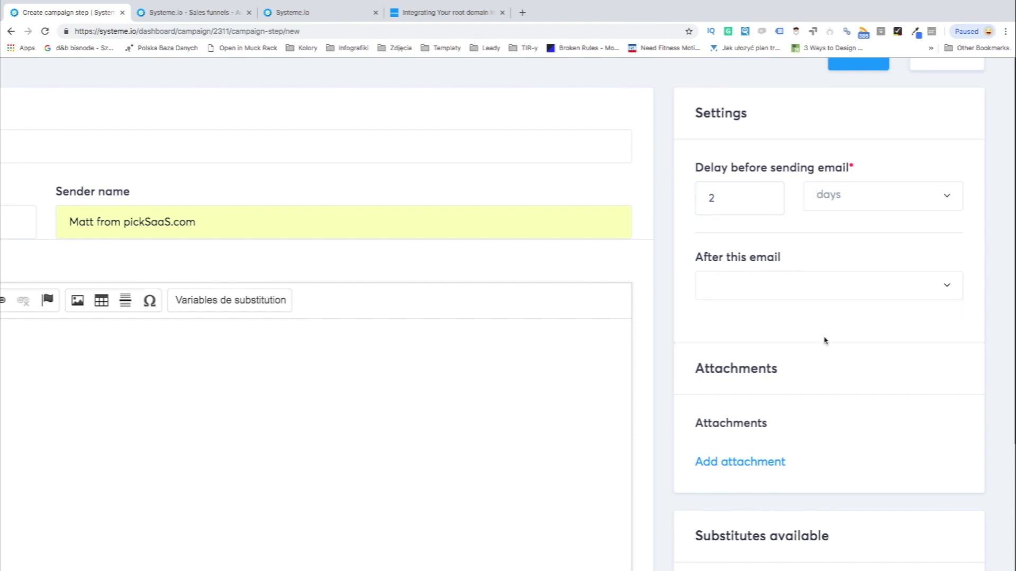
scroll(823, 340, down, 5)
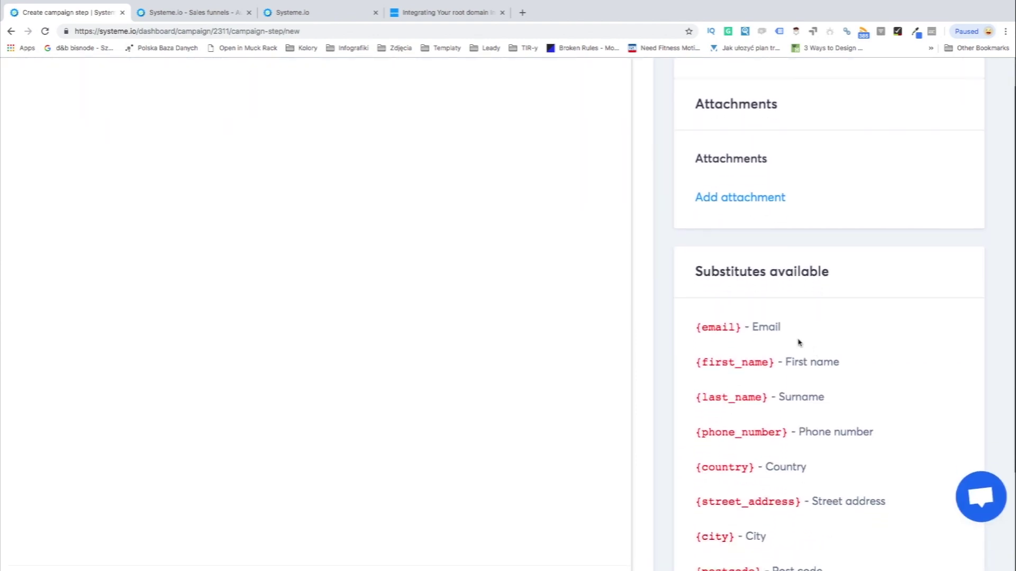
- Add a blank line above the greeting and insert the Nom de famille substitution variable
key(ctrl+0)
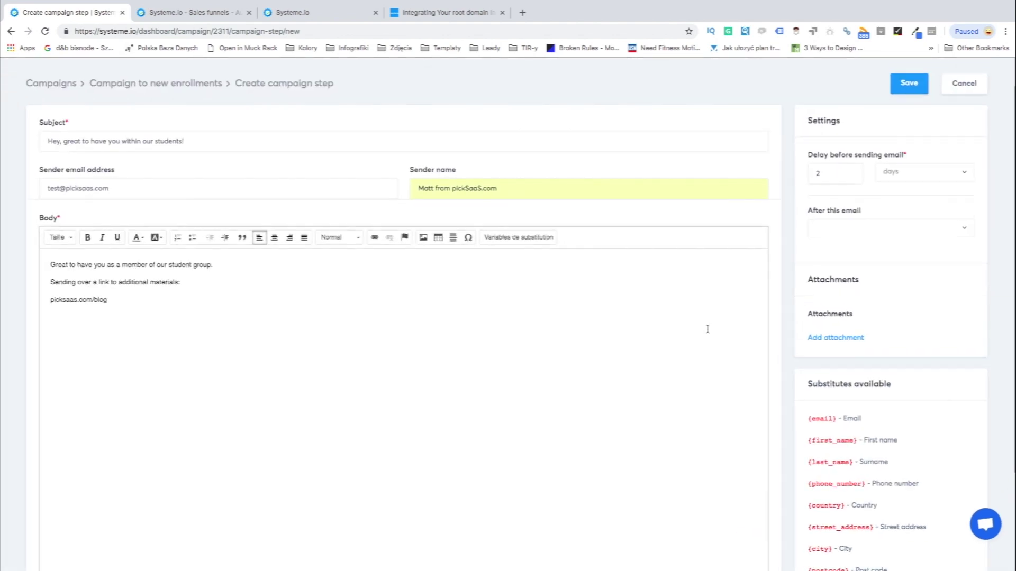
click(50, 264)
key(Return)
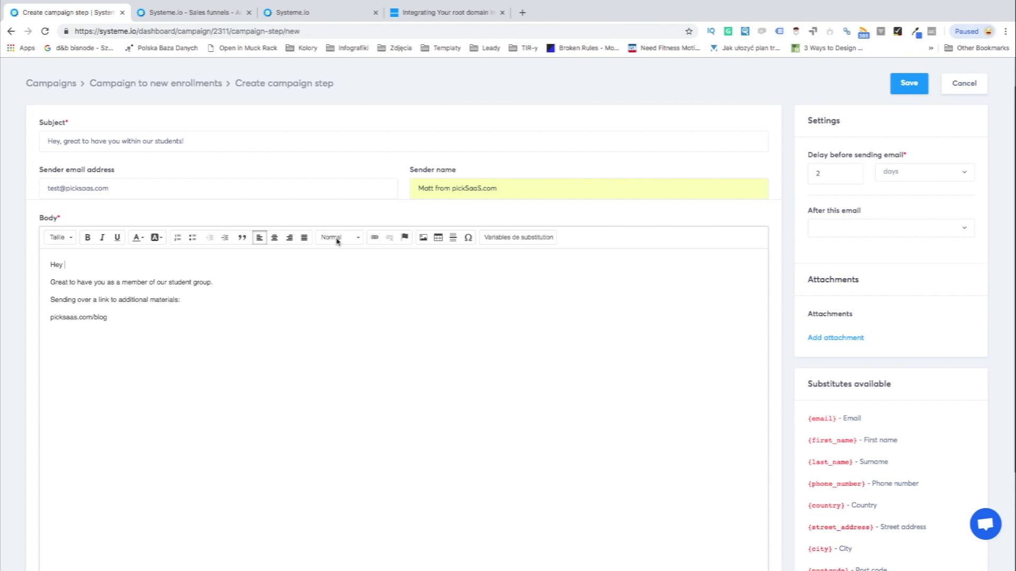
click(511, 238)
click(465, 278)
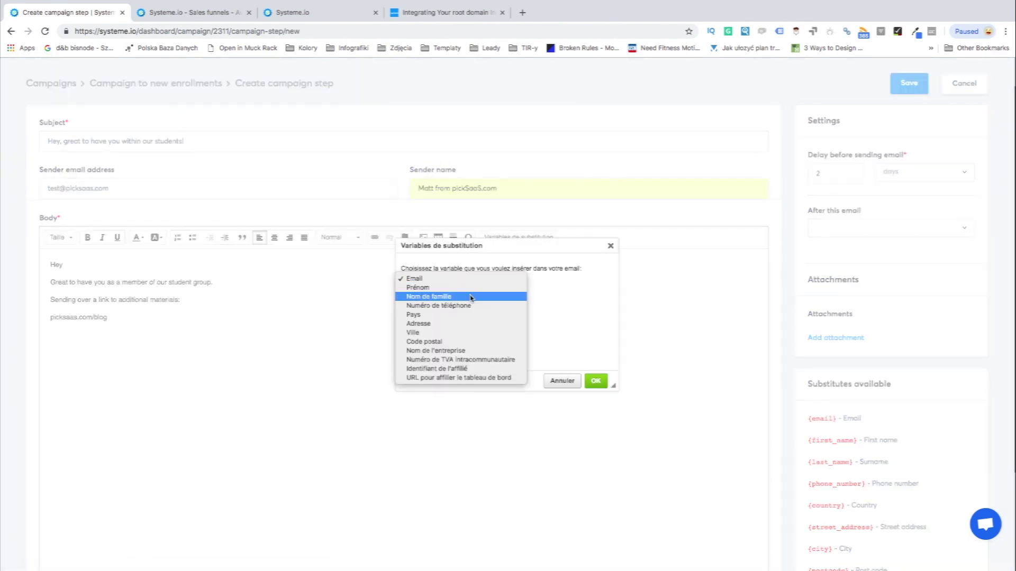
click(470, 297)
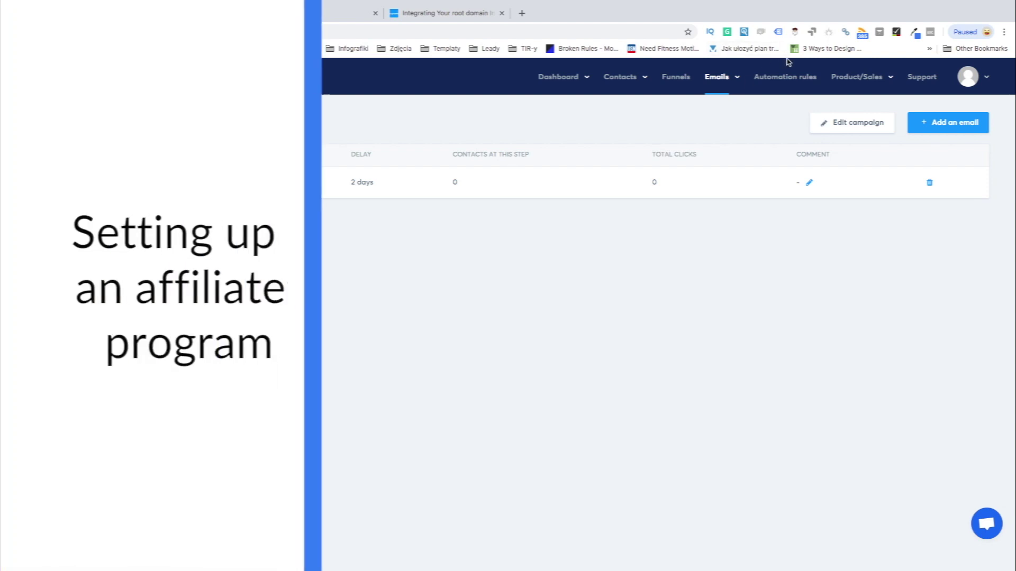
- Open Affiliate program settings and review the 40% commission, 30 minimum payout and 30-day payout delay
mouse_move(888, 88)
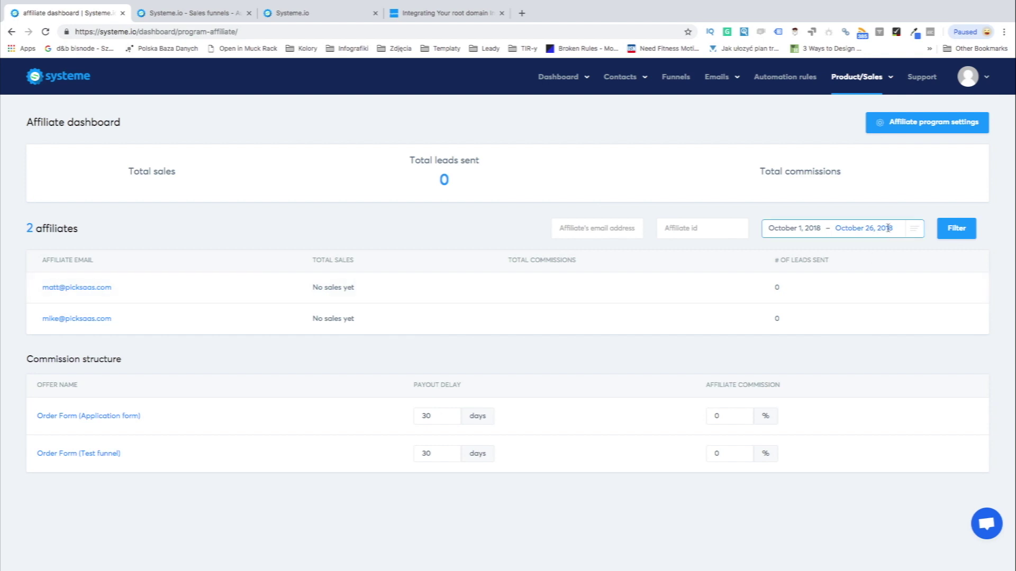
click(920, 132)
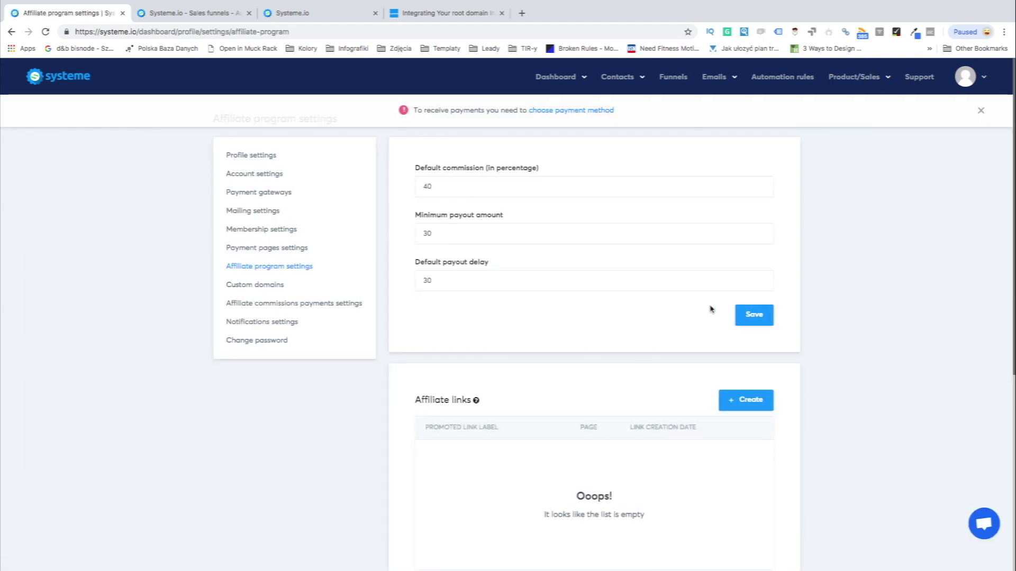
key(ctrl+plus)
key(ctrl+plus)
scroll(615, 271, down, 4)
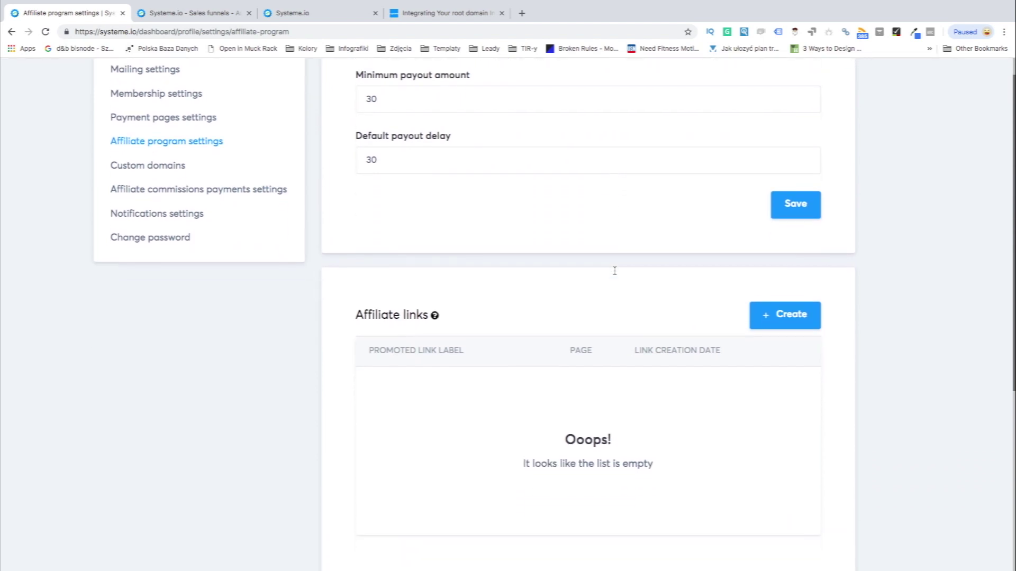
scroll(615, 274, up, 4)
key(ctrl+minus)
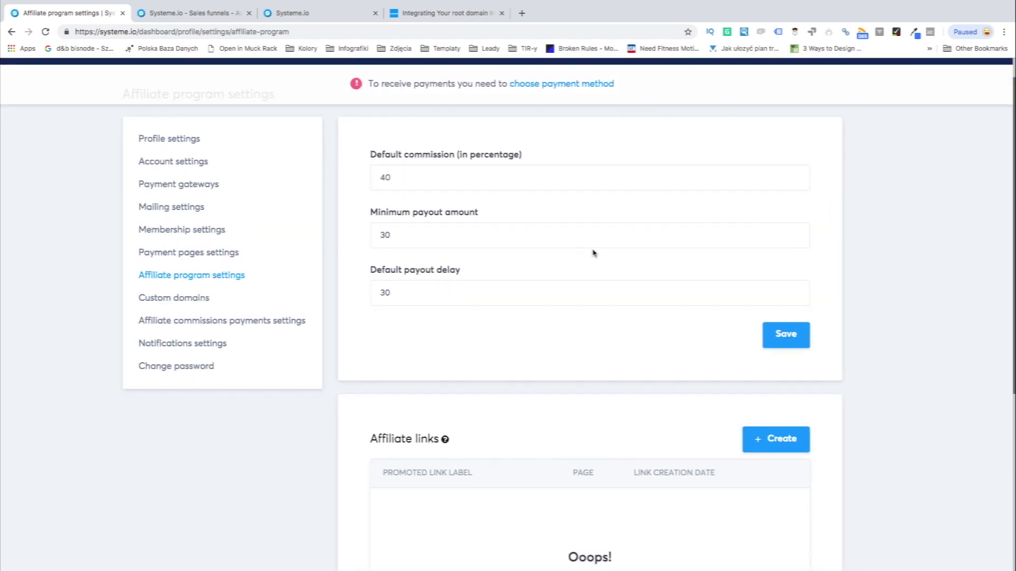
key(ctrl+minus)
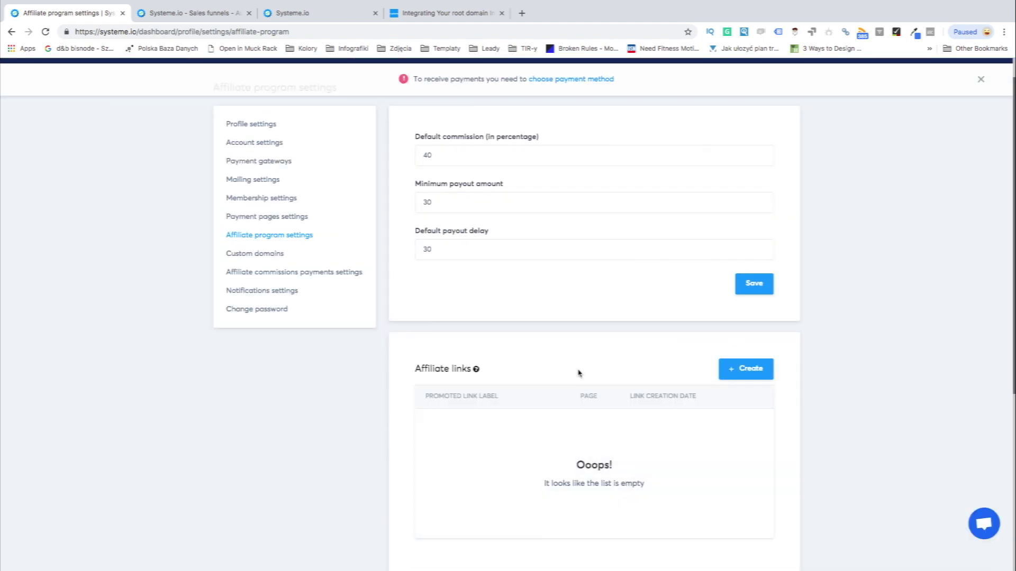
scroll(578, 372, up, 1)
mouse_move(565, 89)
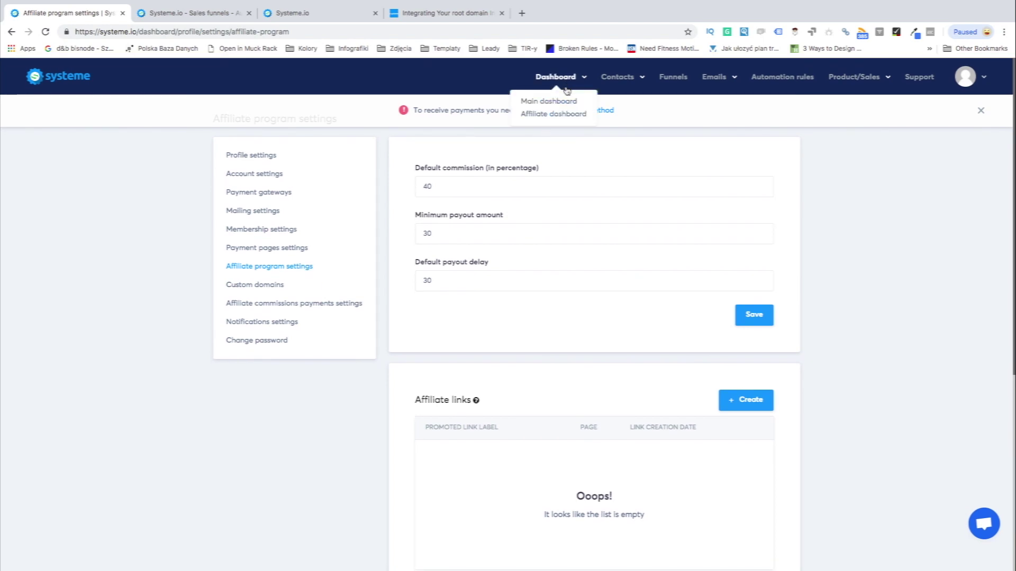
- Go through the affiliate dashboard back to the Main dashboard with payments and live sales
click(559, 115)
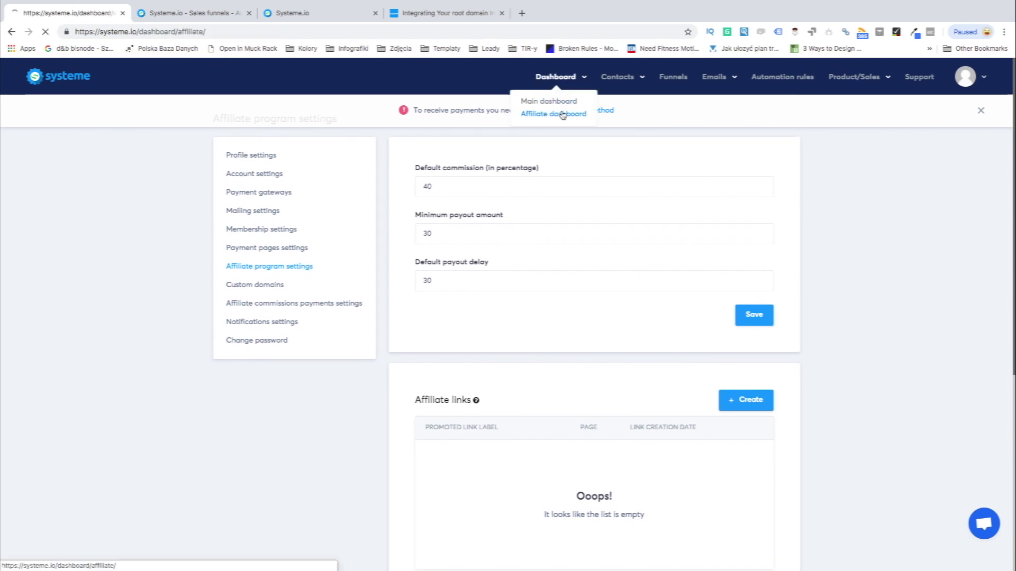
mouse_move(555, 78)
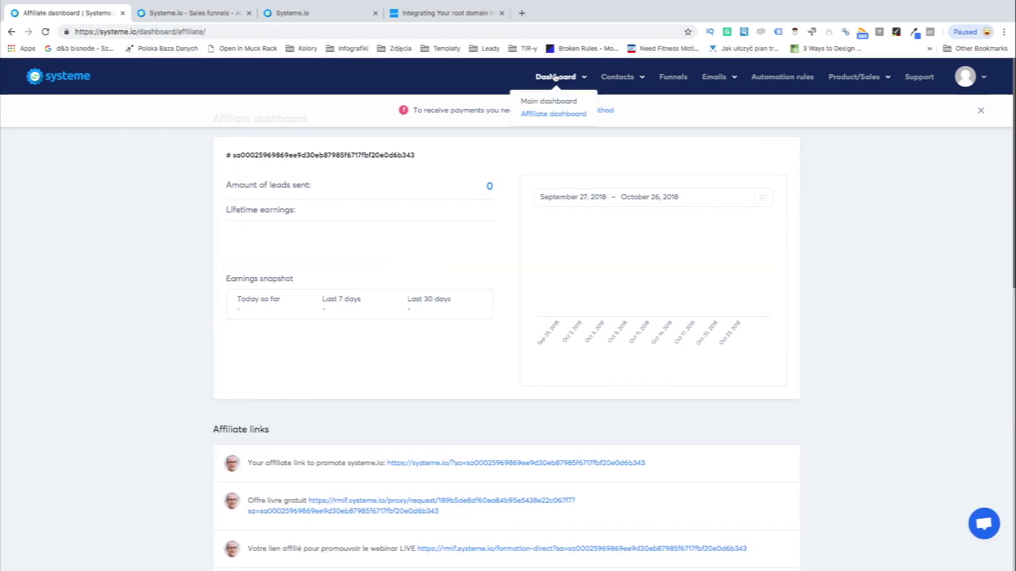
click(553, 103)
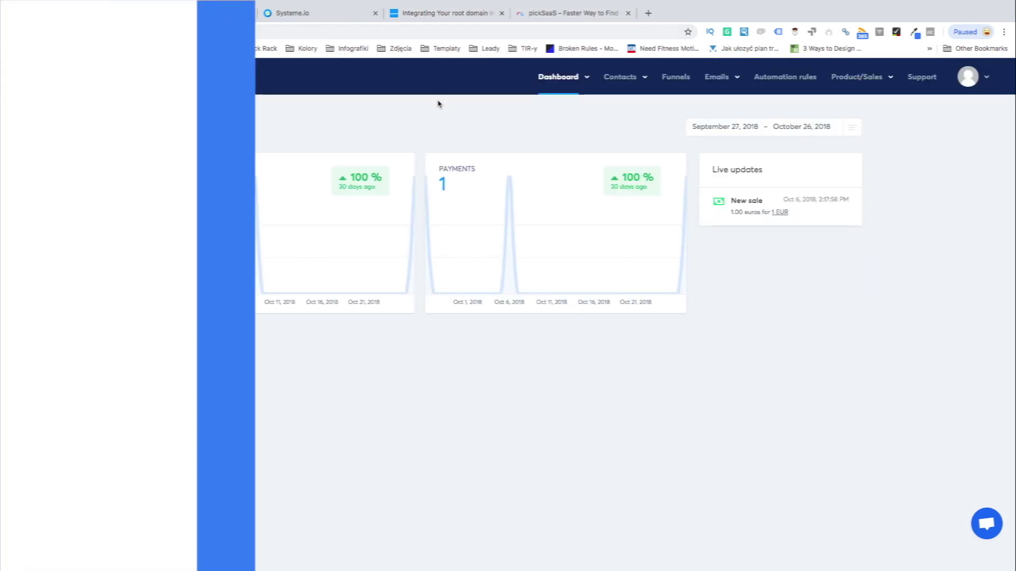
- Browse Funnels, Automation rules and Payments, then open the pickSaaS course's curriculum from Courses
click(674, 79)
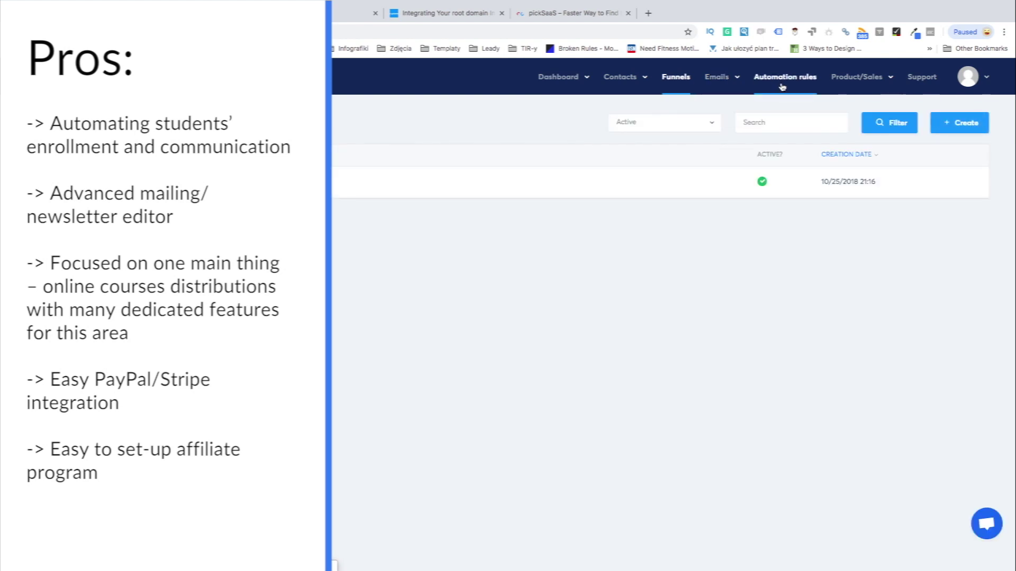
click(782, 86)
mouse_move(864, 91)
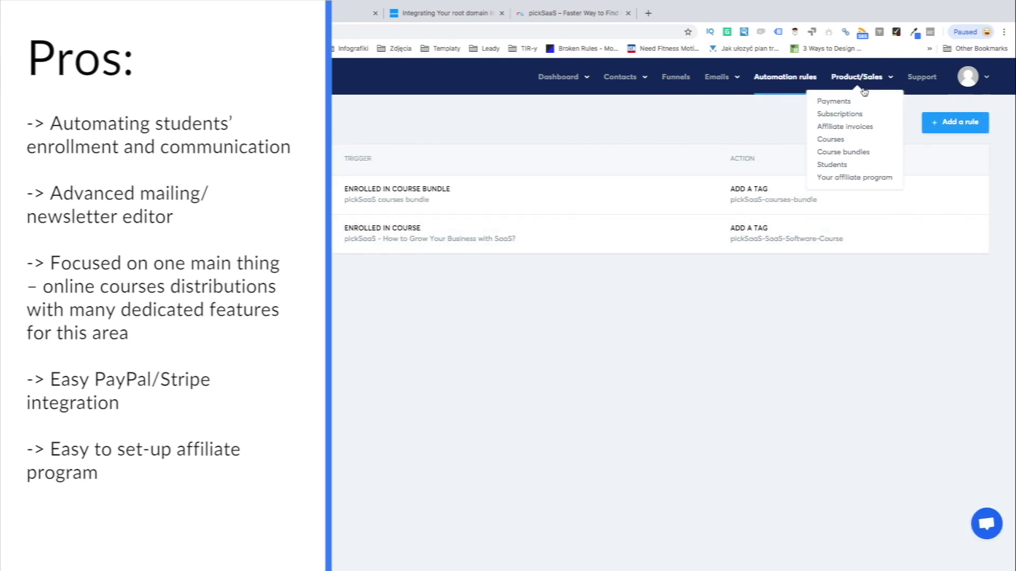
click(840, 105)
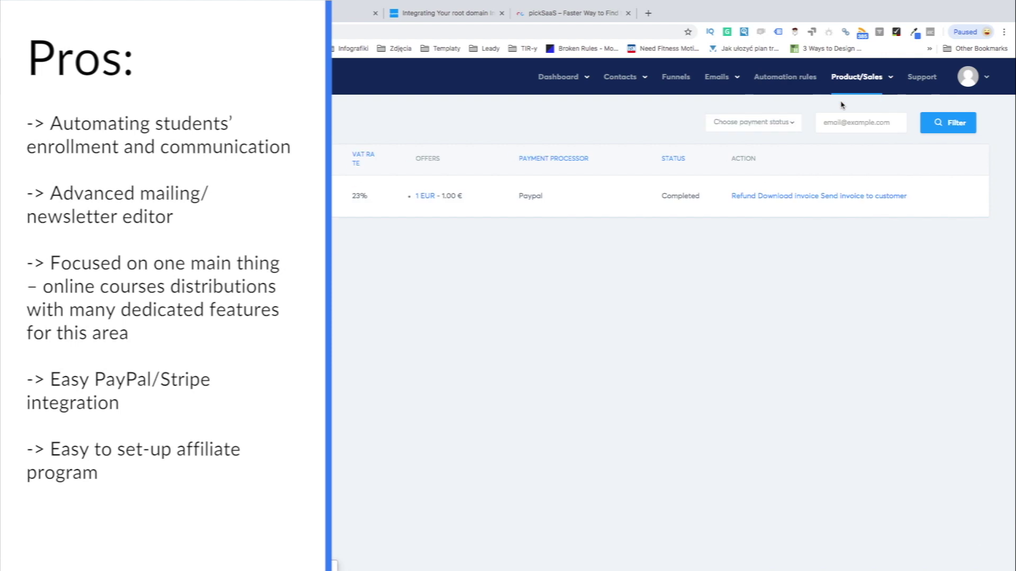
mouse_move(862, 84)
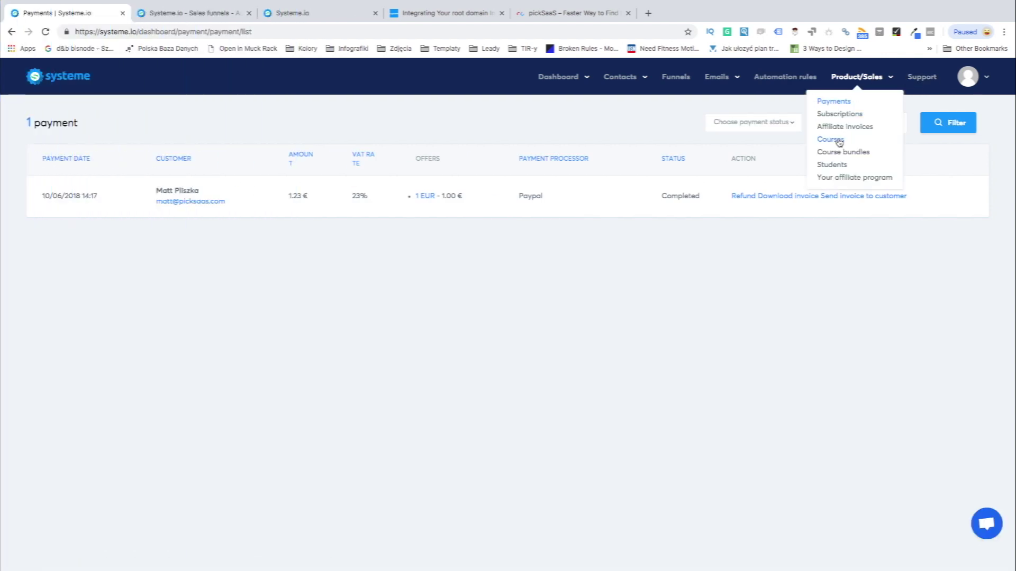
click(830, 140)
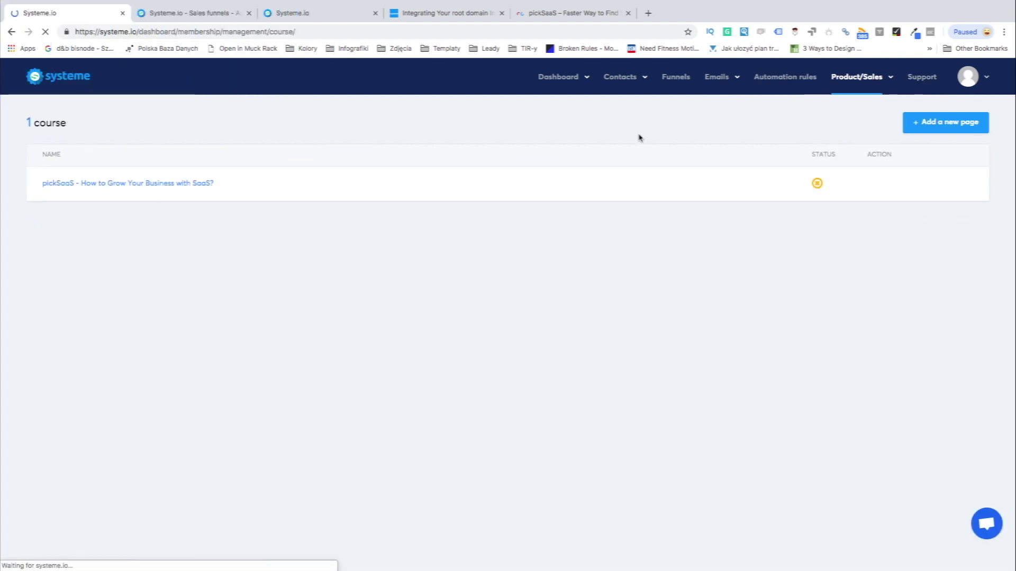
click(127, 185)
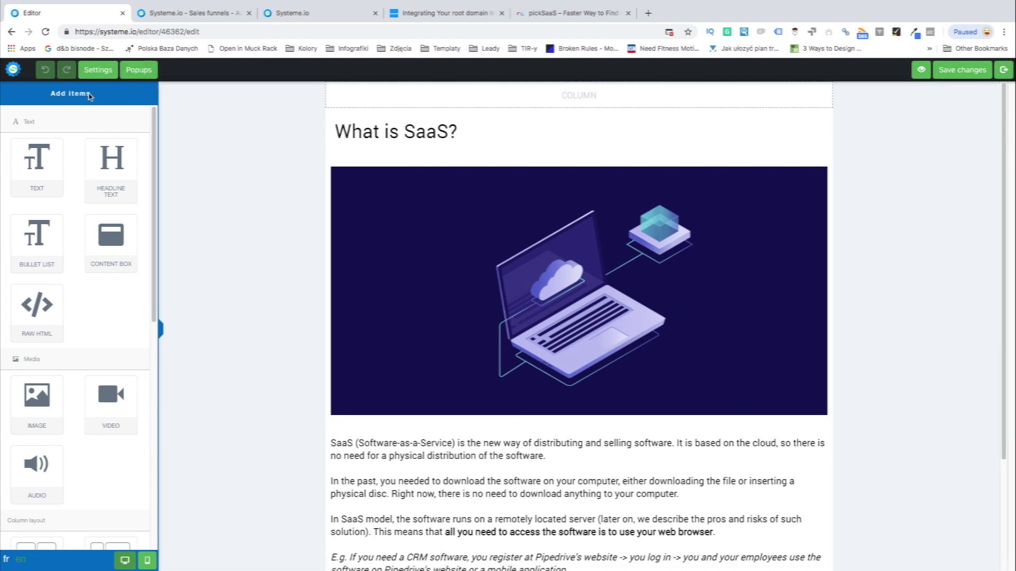
- Scroll through the 'What is SaaS?' lecture page, then exit the editor to the curriculum
scroll(860, 186, down, 3)
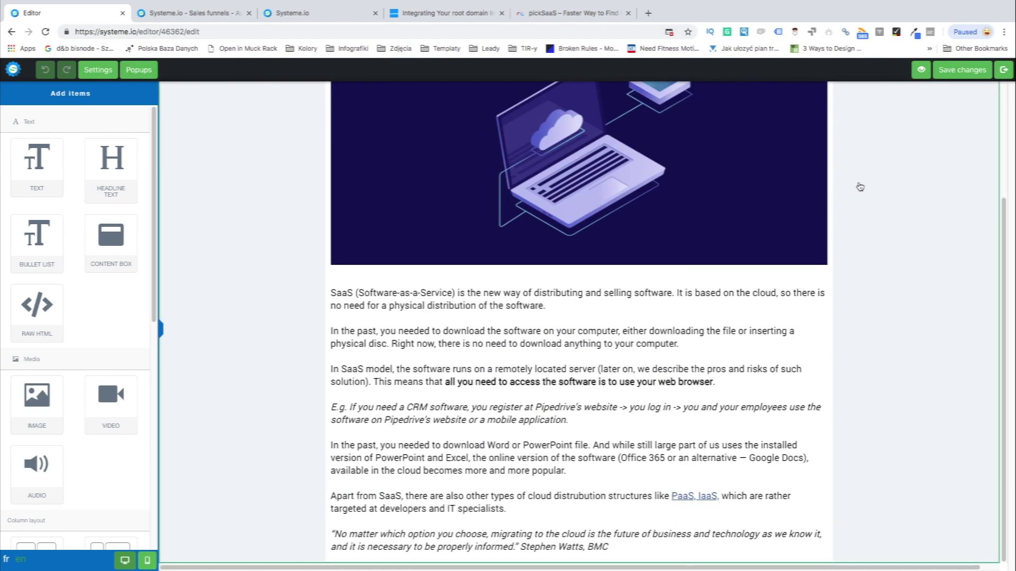
scroll(860, 187, up, 3)
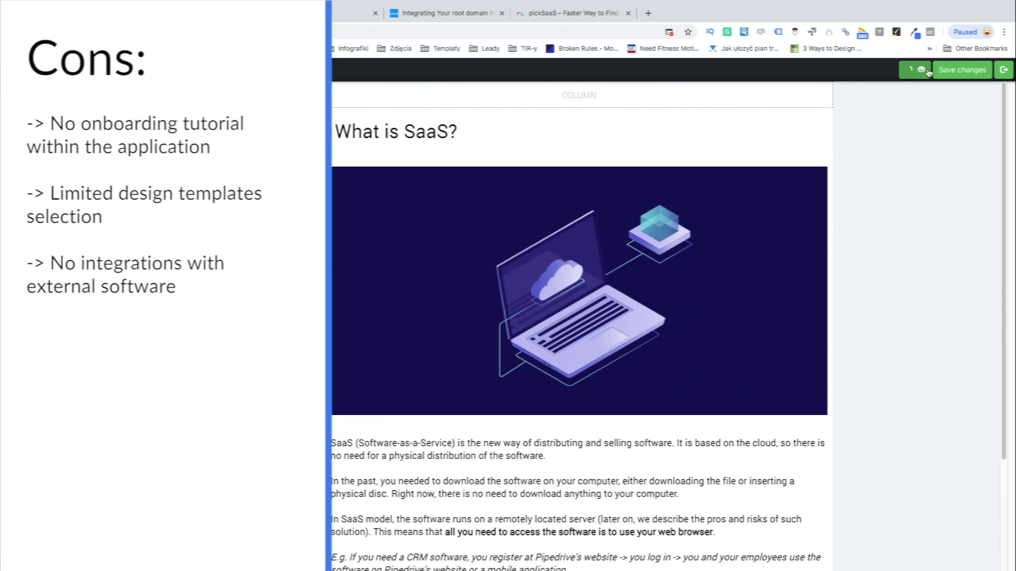
click(1004, 70)
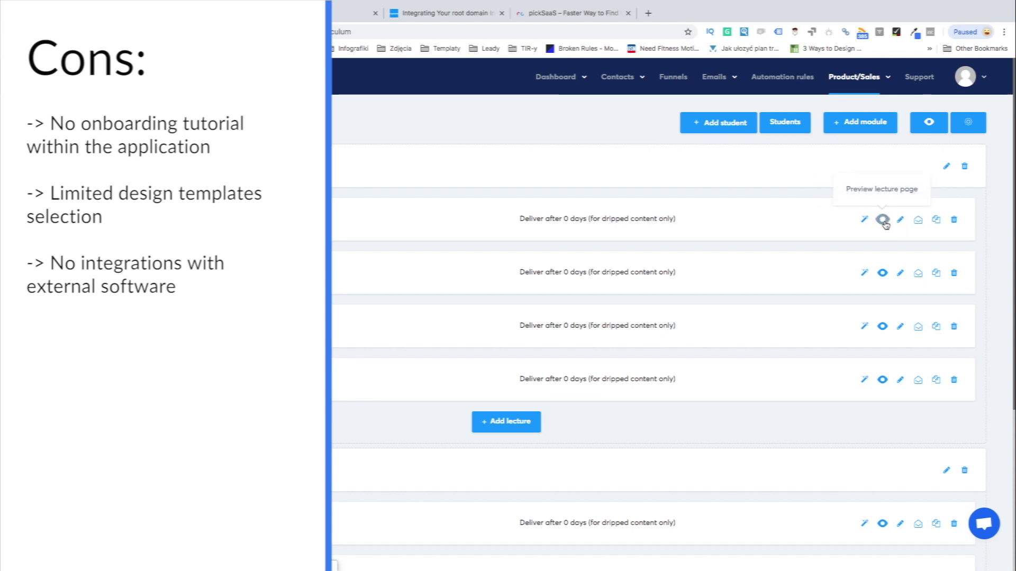
- Preview the 'What is SaaS software?', 'Why is SaaS becoming so popular?' and 'Pros of using SaaS applications' lectures
click(883, 220)
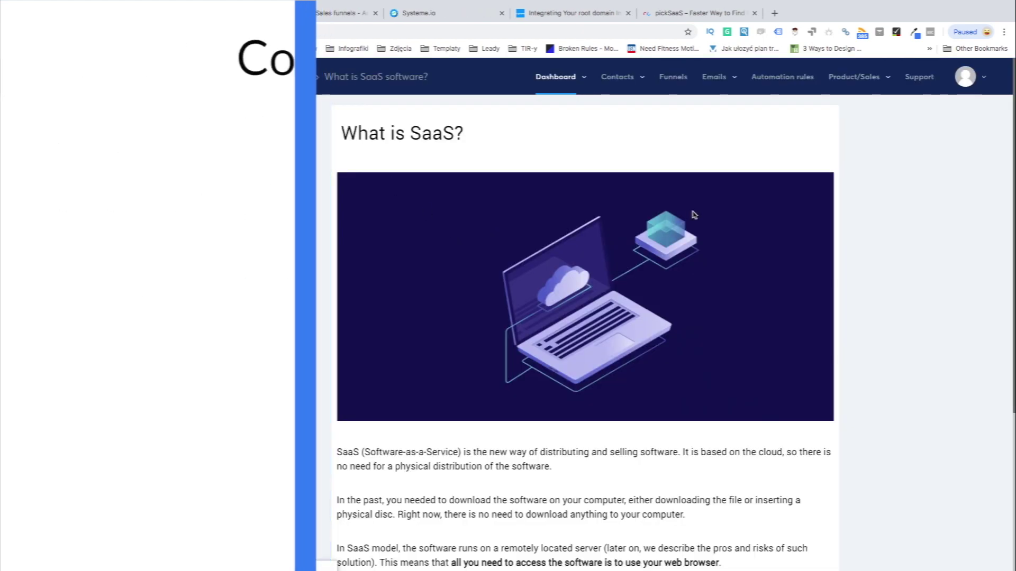
scroll(688, 215, down, 1)
scroll(588, 370, down, 2)
scroll(585, 370, up, 3)
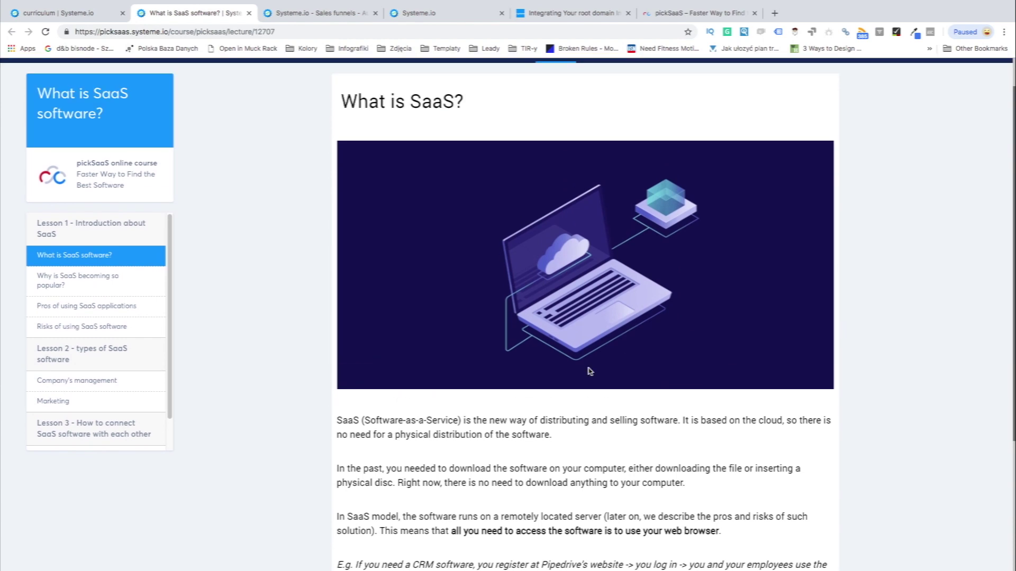
click(80, 311)
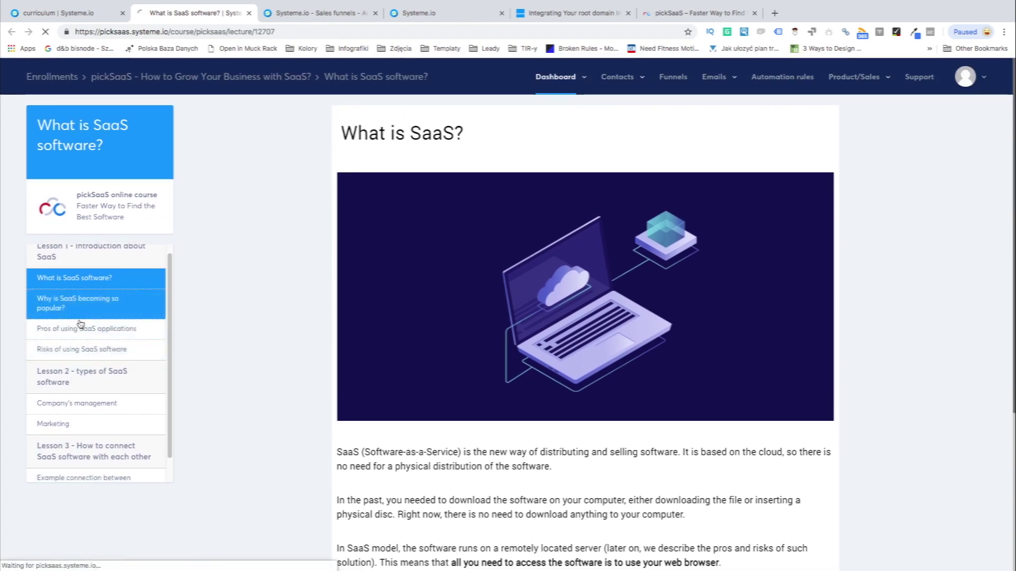
scroll(313, 342, down, 1)
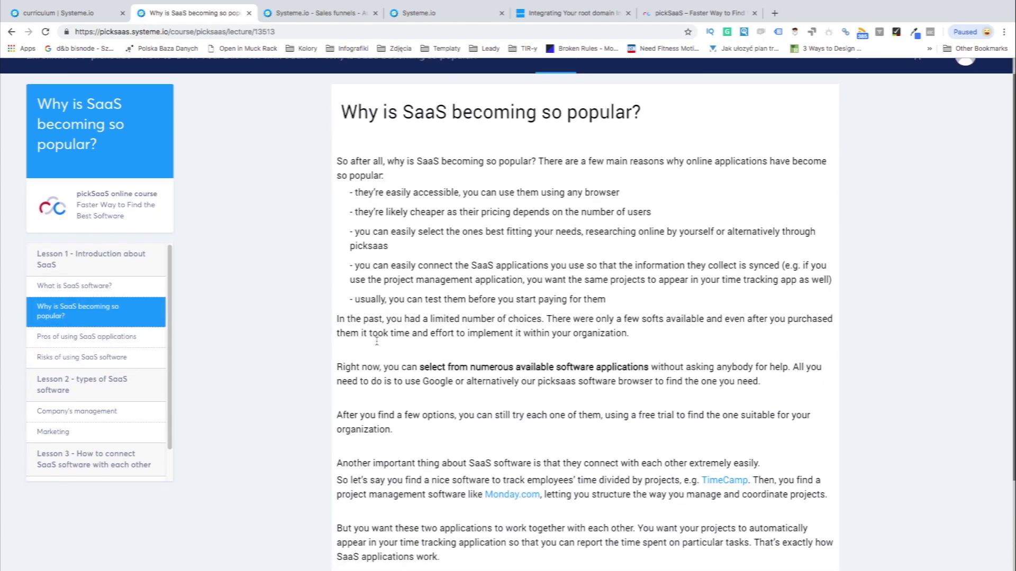
click(79, 337)
scroll(350, 368, down, 1)
scroll(350, 368, up, 1)
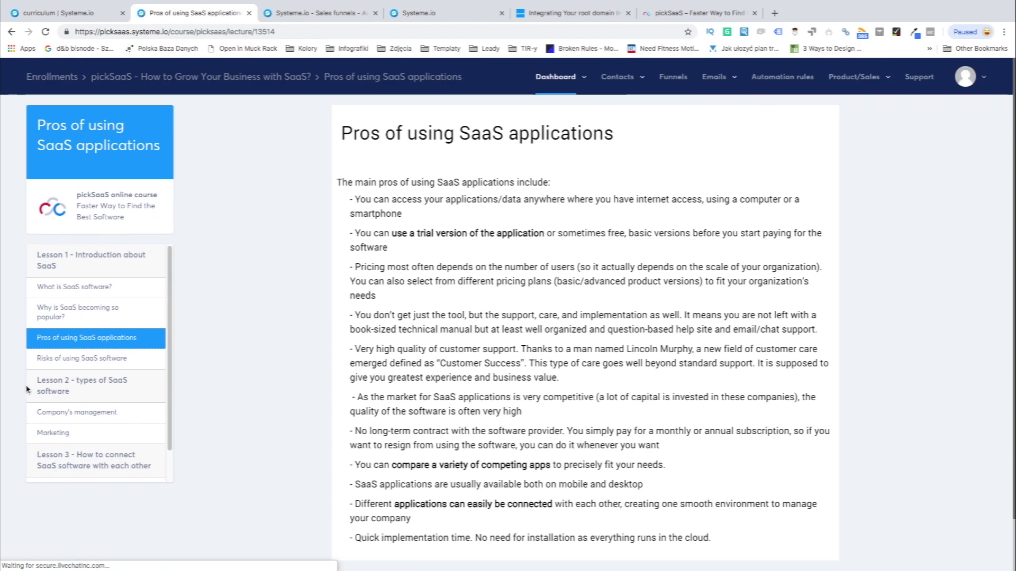
- Preview the Risks, Company's management, Marketing and example SaaS software connections lectures
click(132, 358)
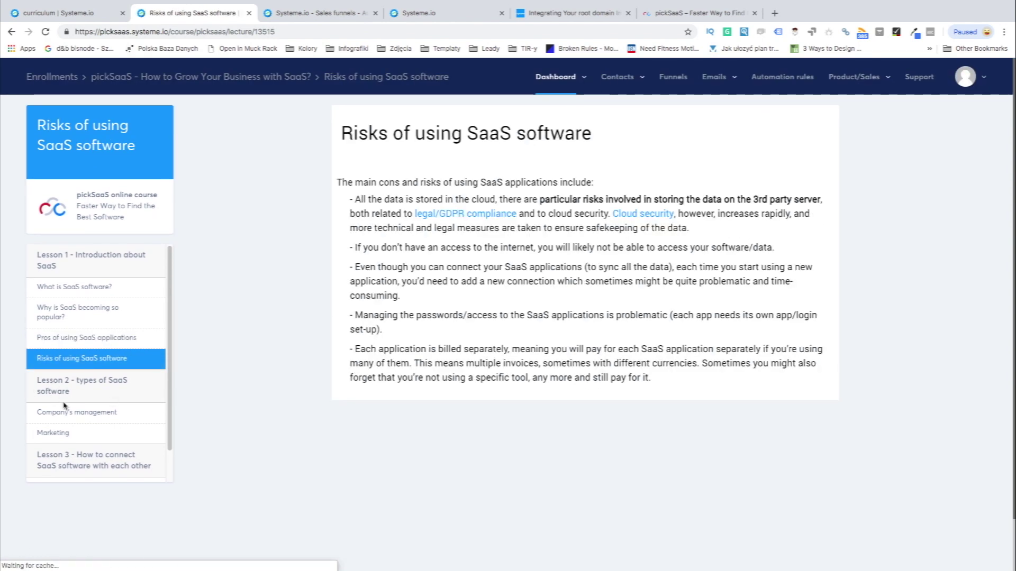
click(64, 407)
scroll(269, 414, down, 1)
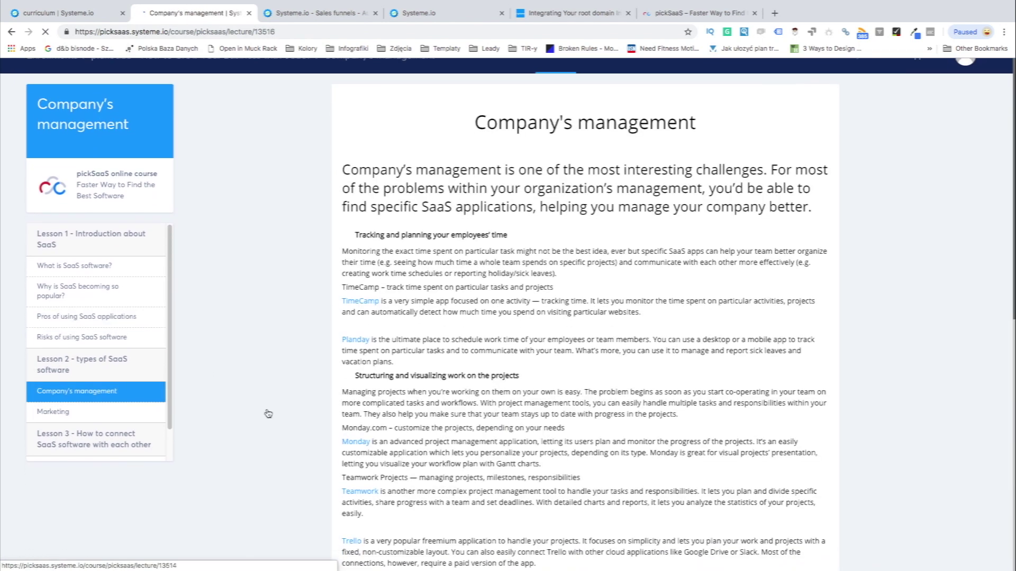
click(63, 411)
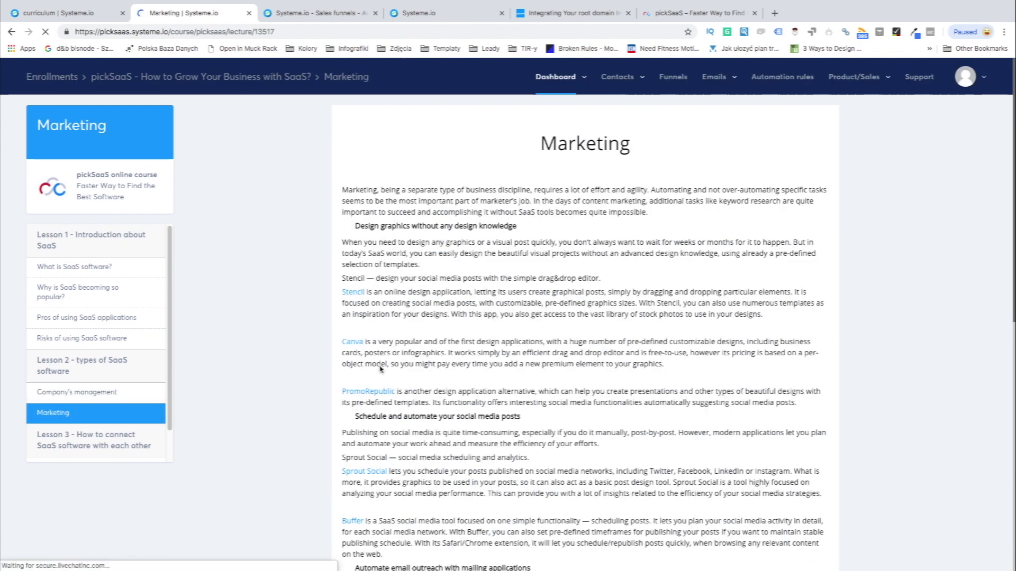
scroll(380, 368, down, 1)
scroll(380, 369, up, 1)
scroll(79, 402, down, 1)
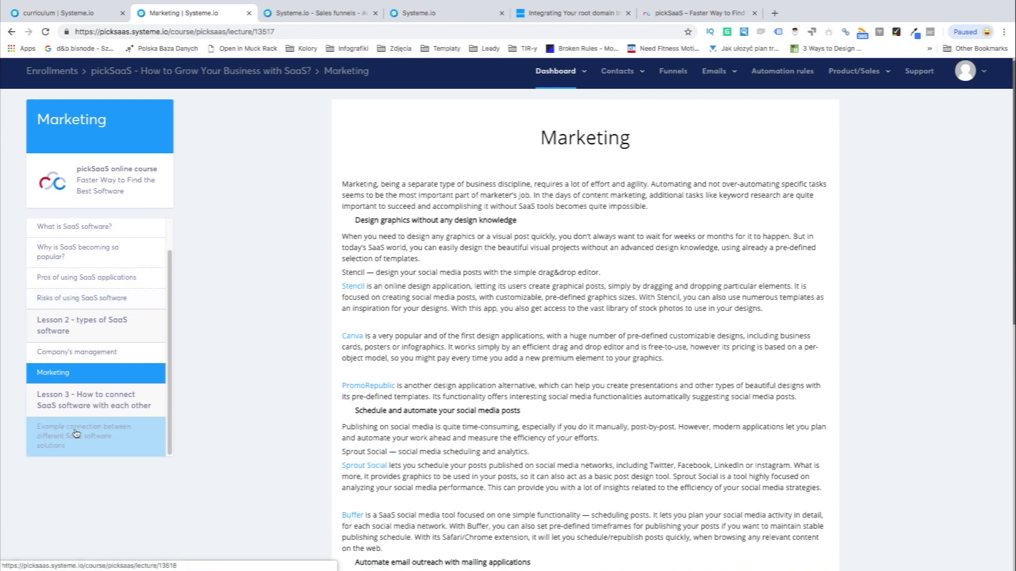
click(75, 433)
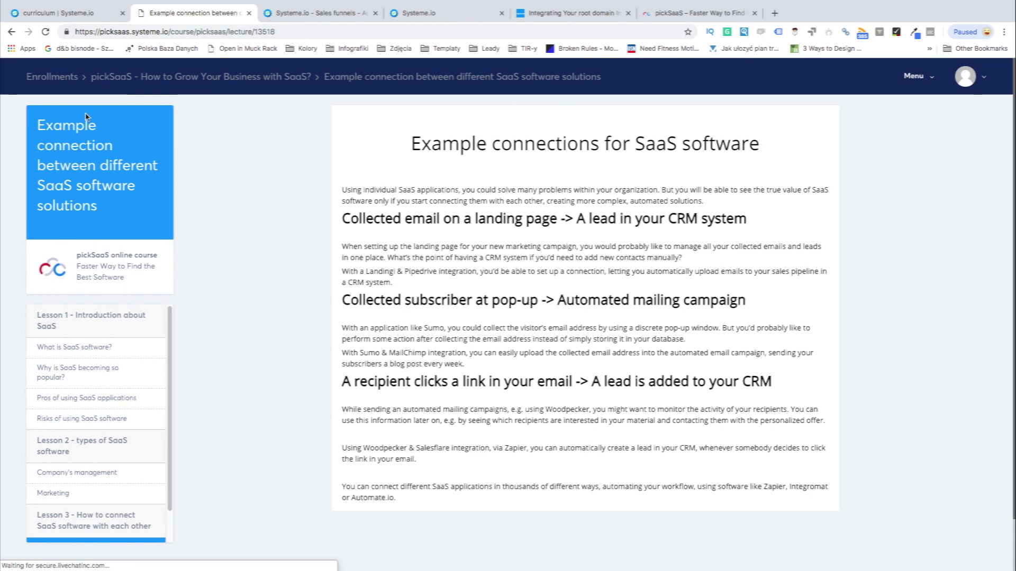
- Return to the enrolled courses overview and scroll through Lessons 1 to 3
click(69, 83)
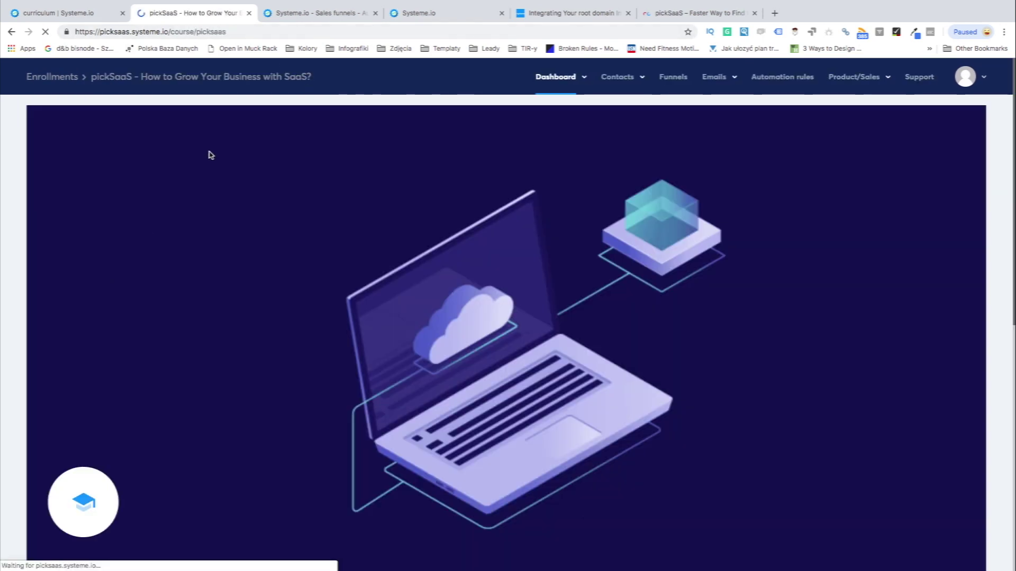
scroll(297, 211, down, 5)
scroll(299, 211, down, 2)
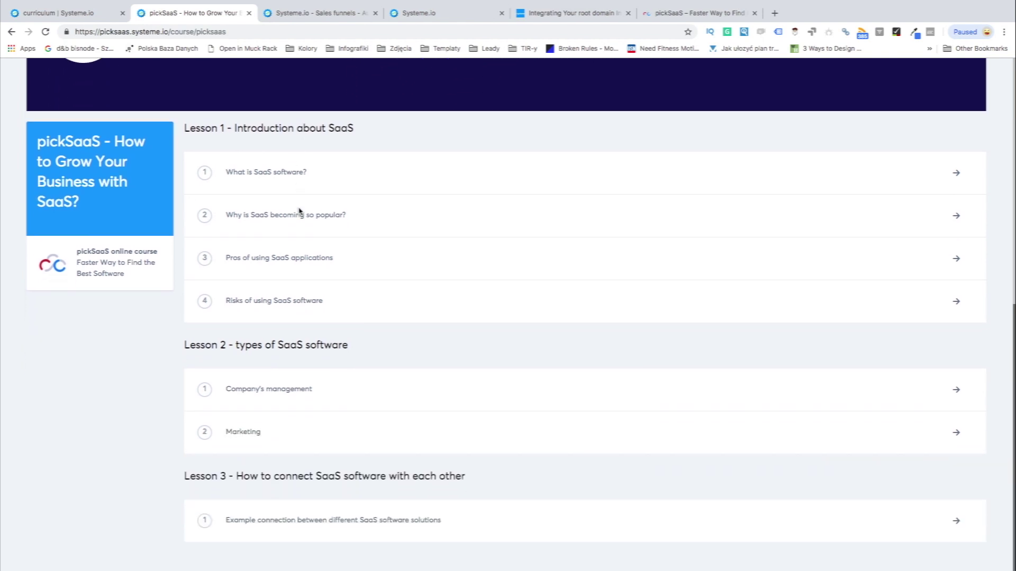
scroll(297, 211, up, 2)
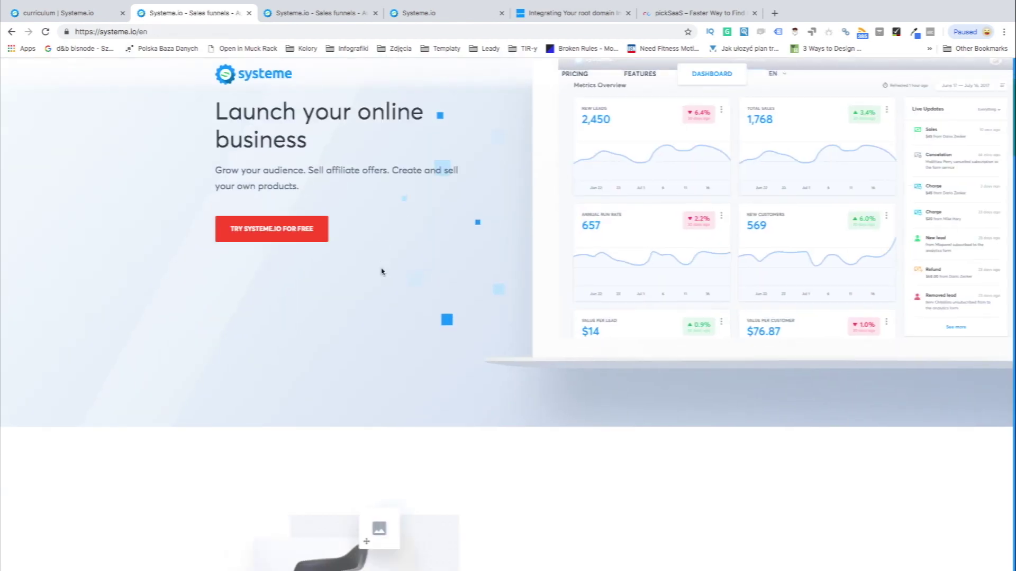
scroll(381, 270, down, 5)
scroll(382, 271, down, 6)
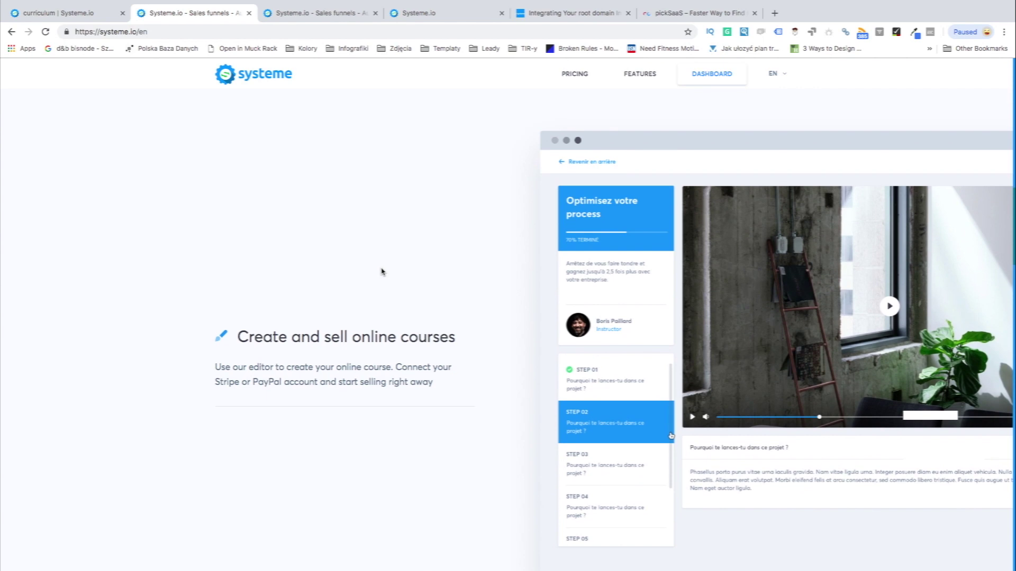
scroll(382, 272, down, 6)
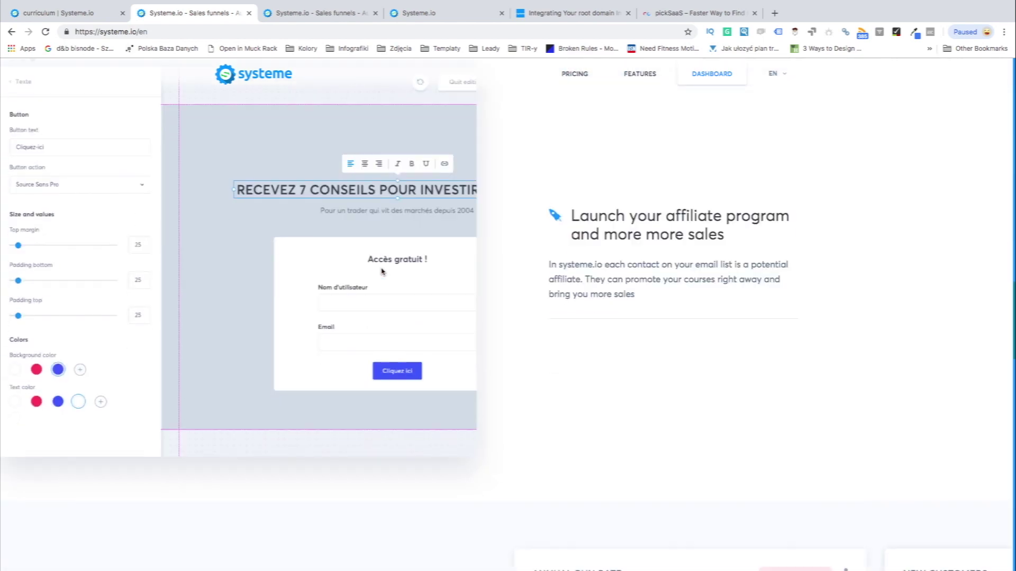